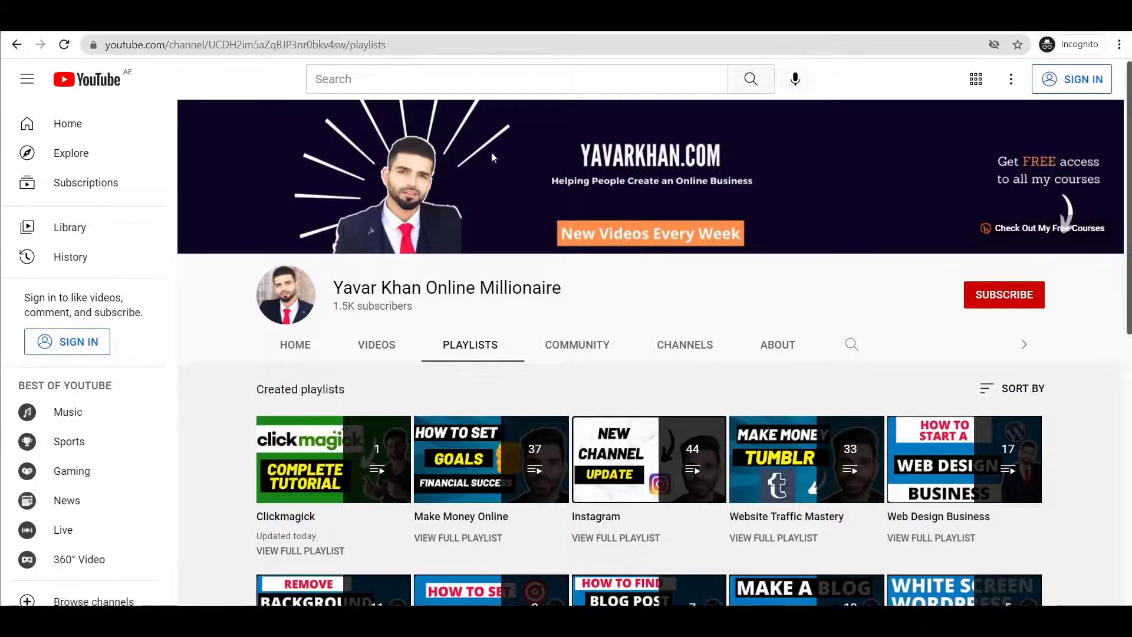
List the YouTube channel's uploaded videos, then move on to the ClickMagick dashboard.
click(375, 346)
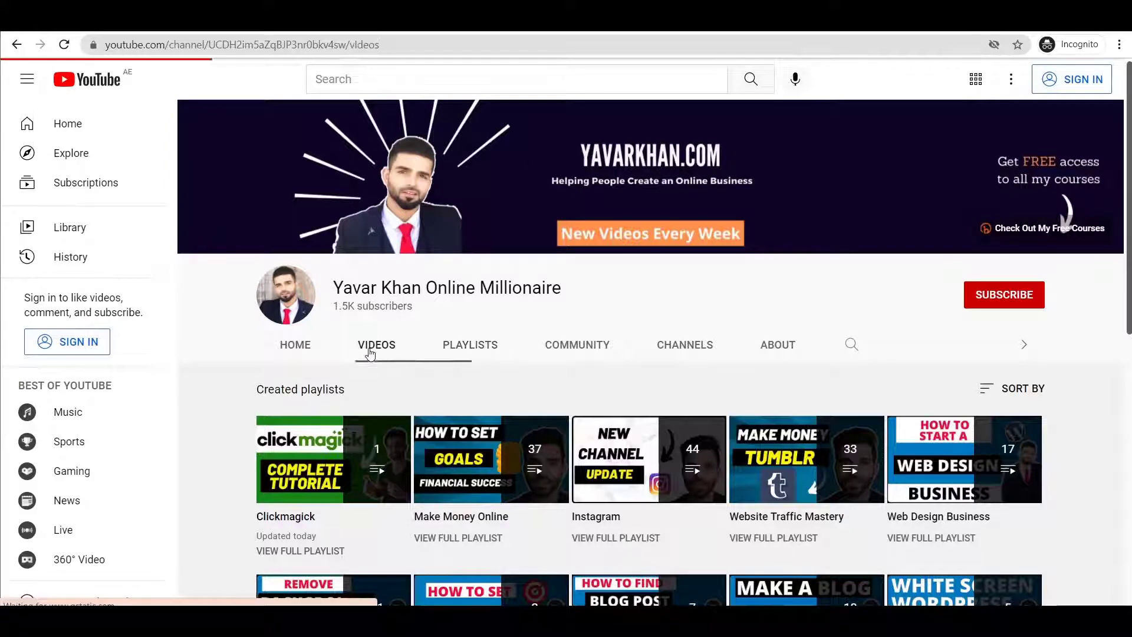
scroll(501, 288, down, 2)
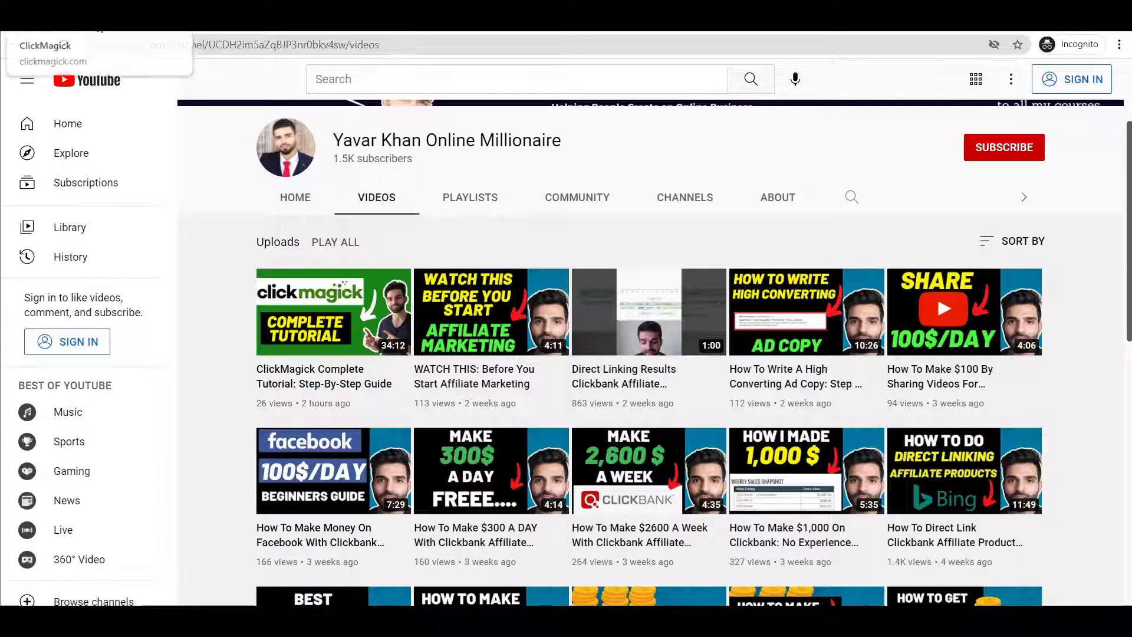
click(100, 29)
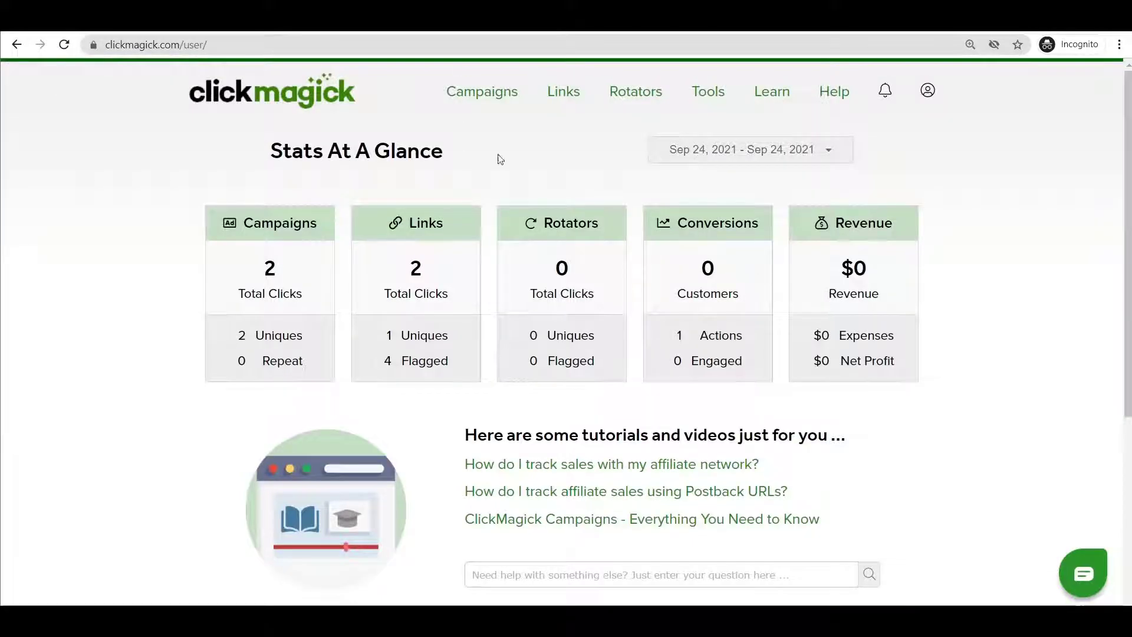
Copy the Campaigns click tracking code from the Website Code dialog to the clipboard.
click(321, 87)
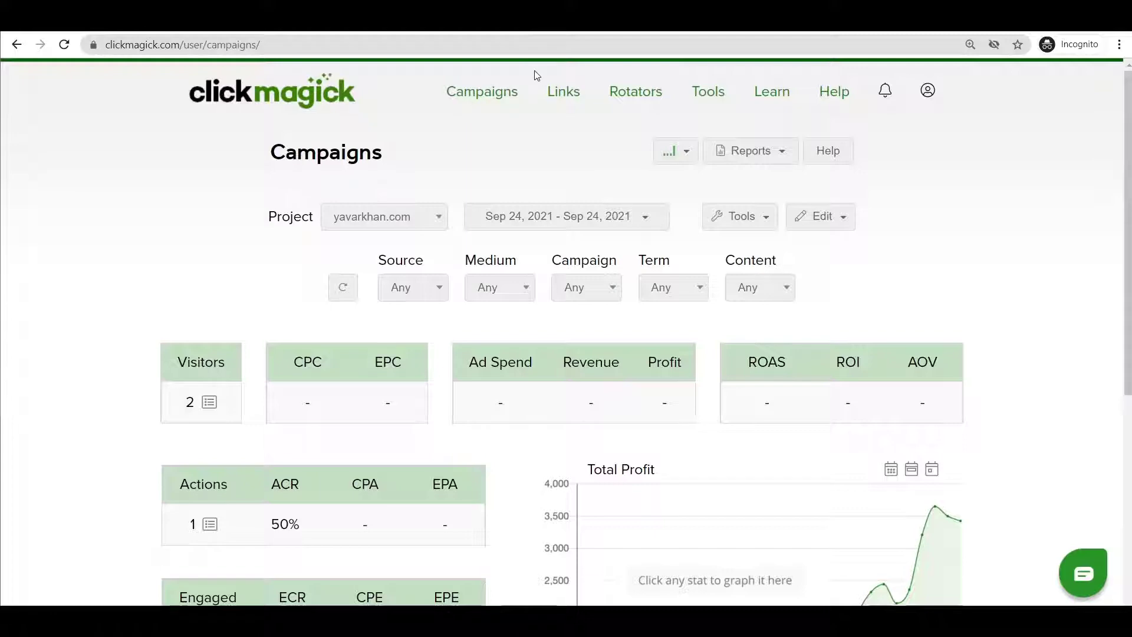
click(748, 217)
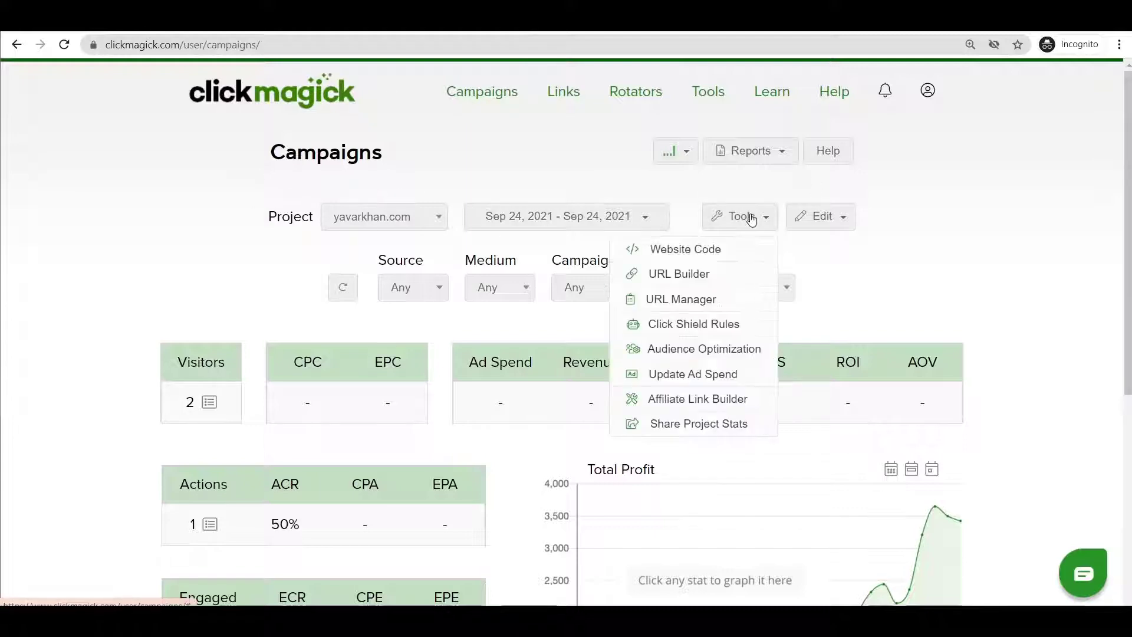
click(722, 254)
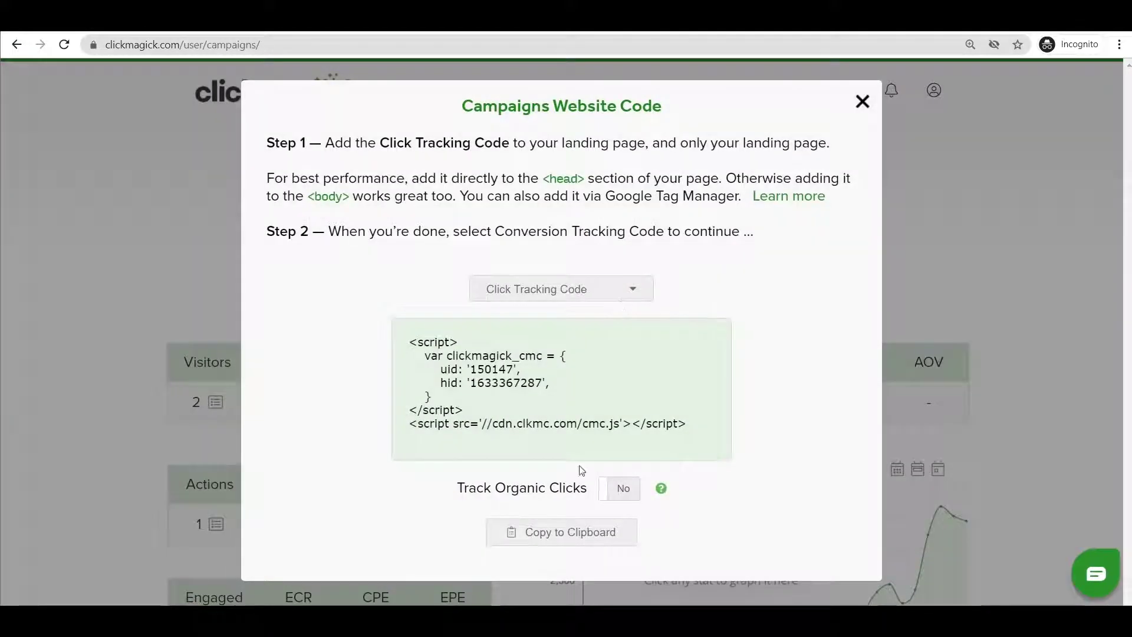
click(594, 543)
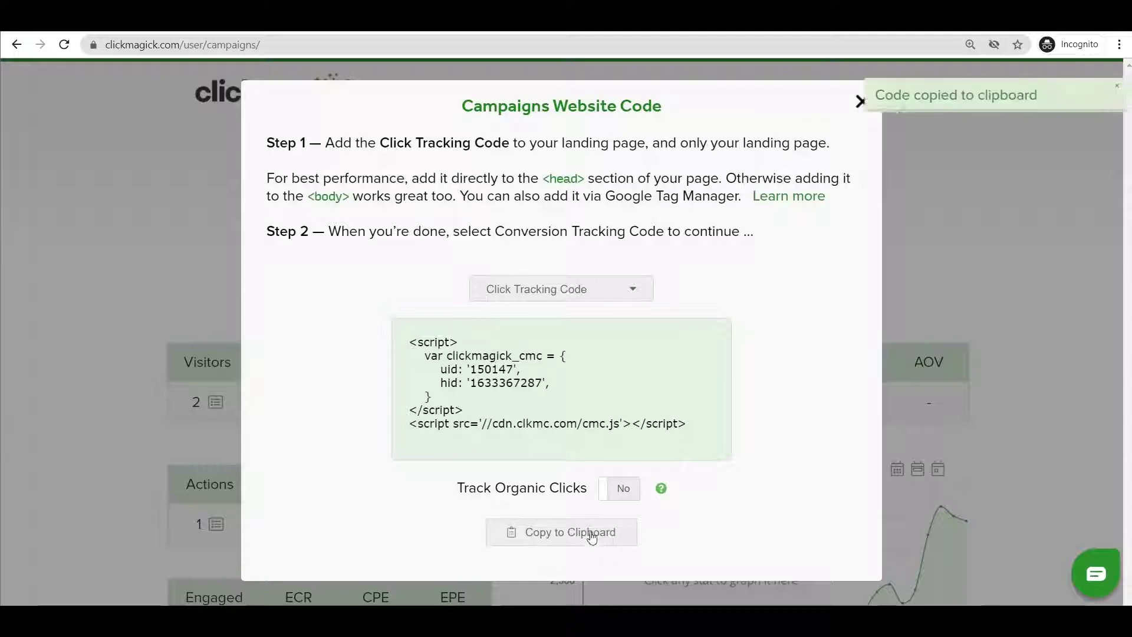
mouse_move(590, 616)
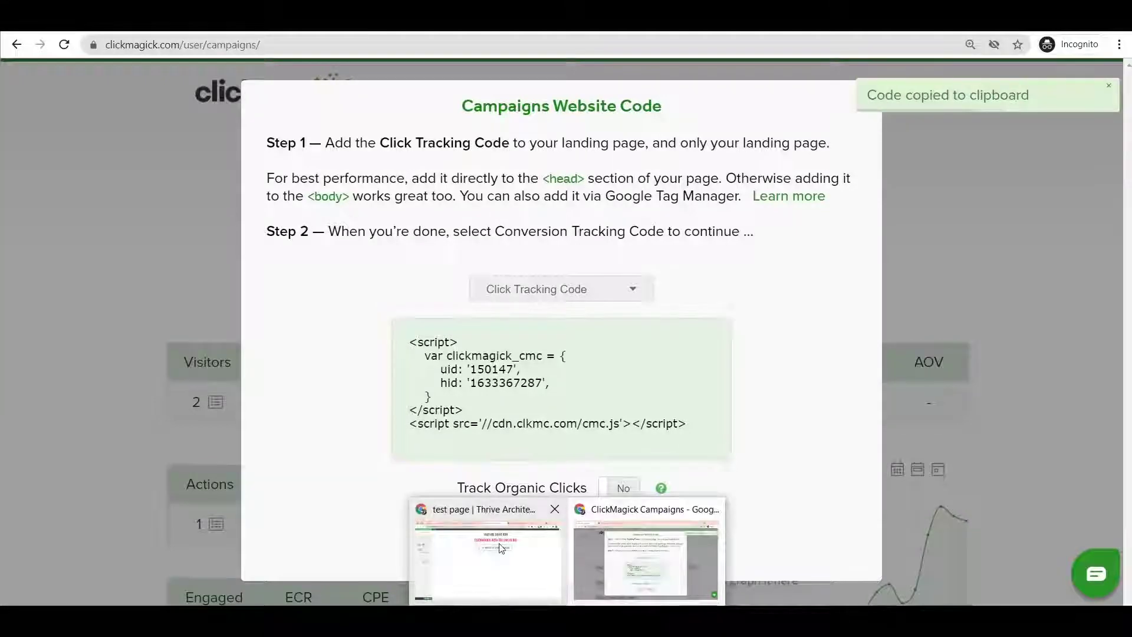
click(489, 557)
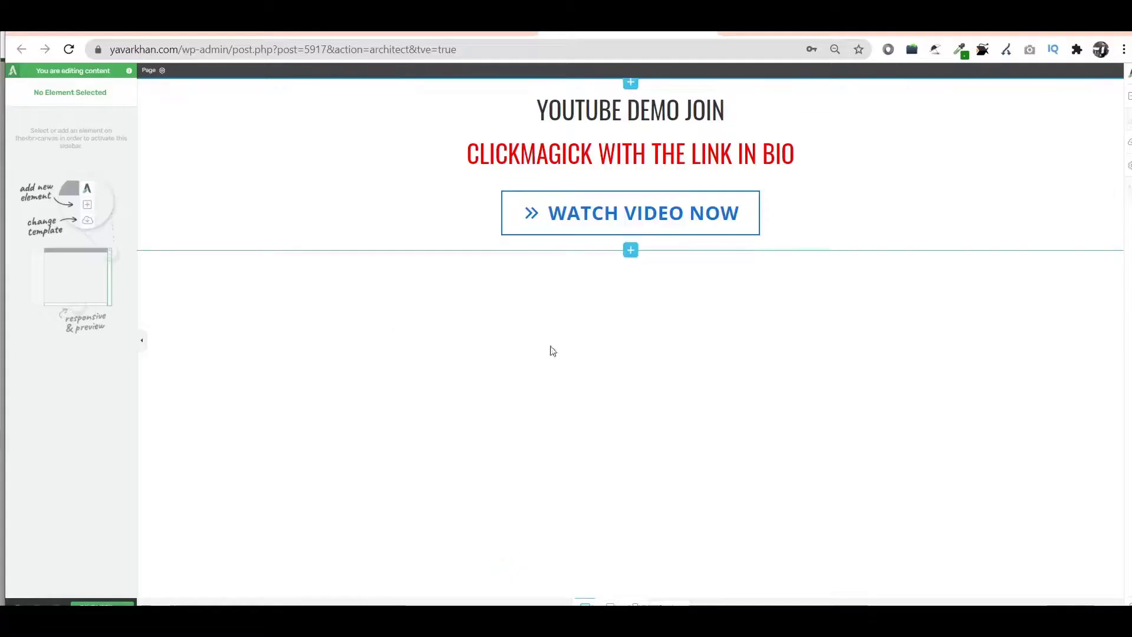
Replace the landing page's Header scripts with the ClickMagick tracking code and enlarge the box to show it all.
click(147, 70)
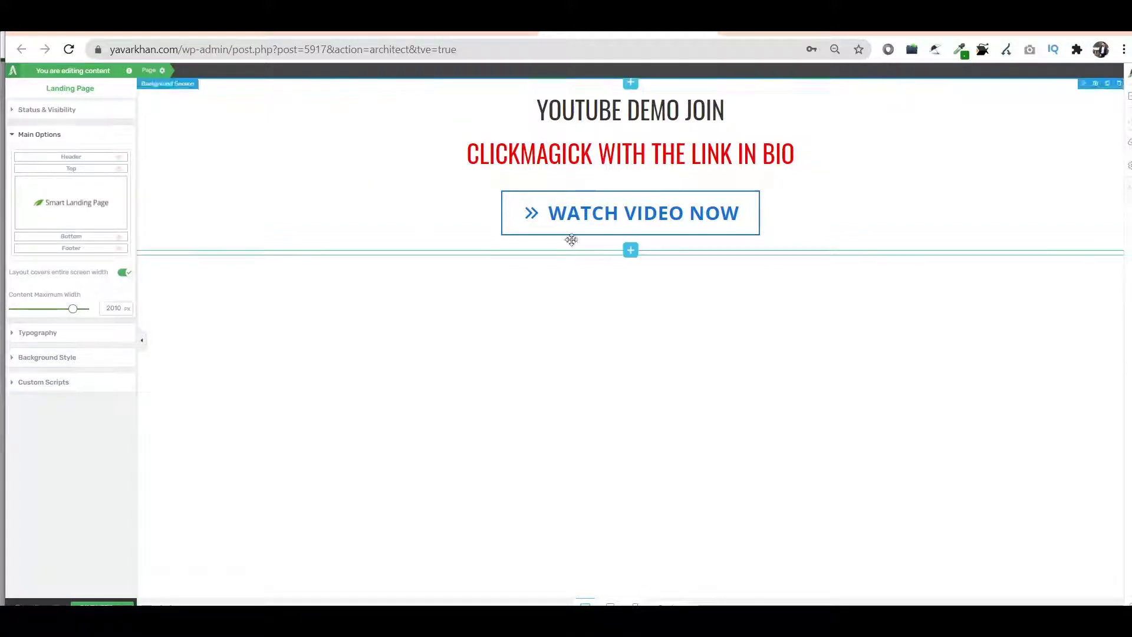
click(84, 383)
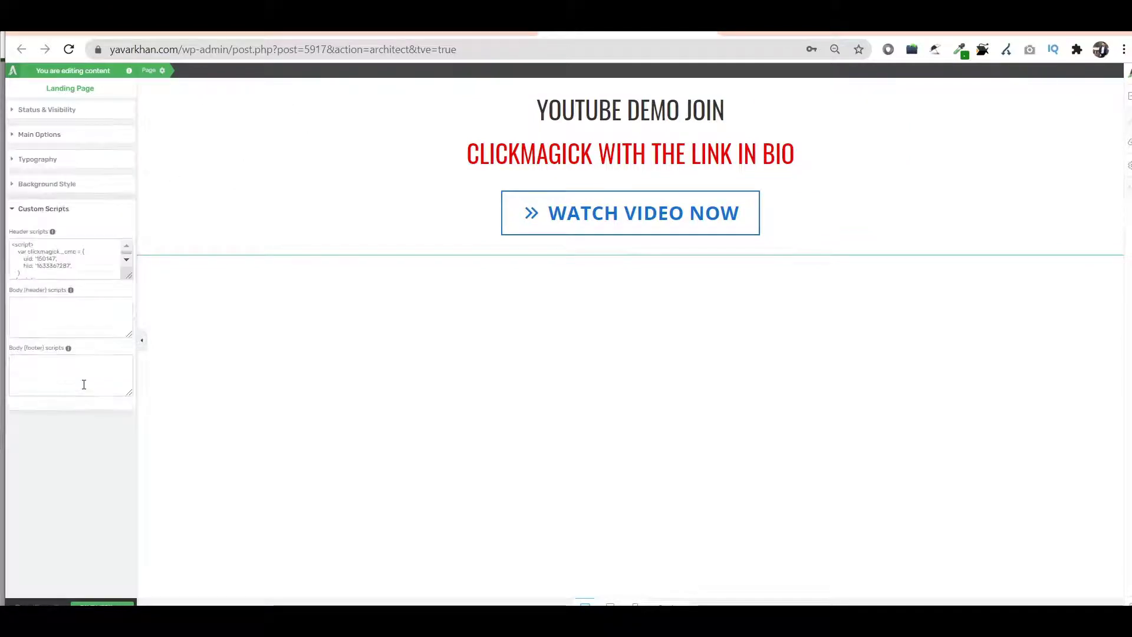
click(75, 247)
key(ctrl+a)
key(ctrl+v)
drag(124, 277, 121, 389)
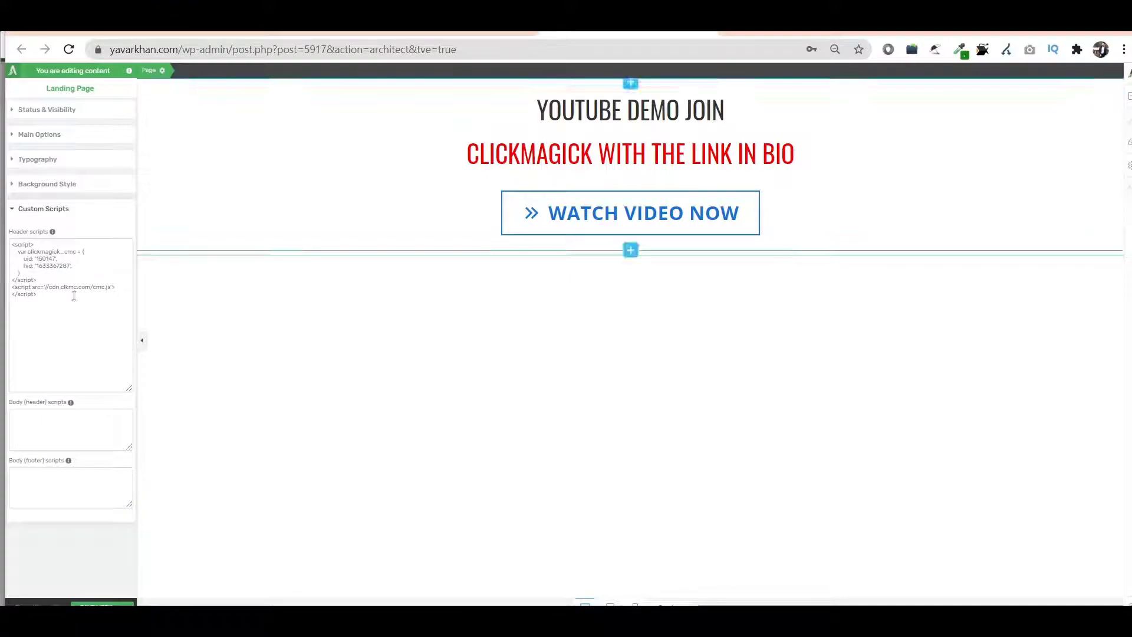
key(alt+Tab)
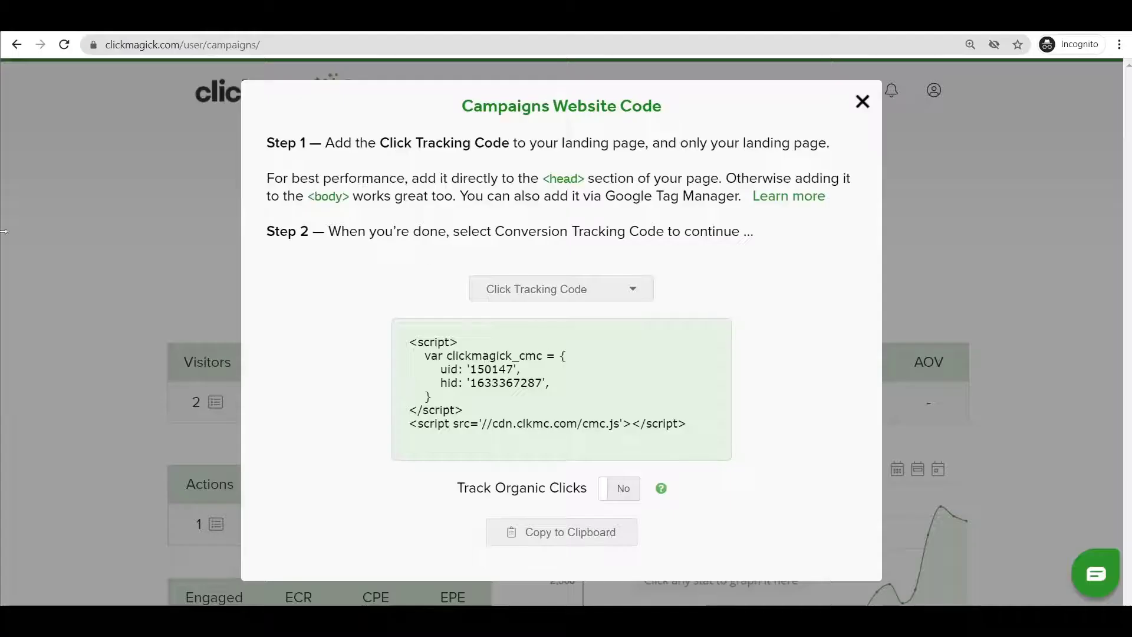
Confirm the selected project and recopy the click tracking code from Website Code.
click(864, 103)
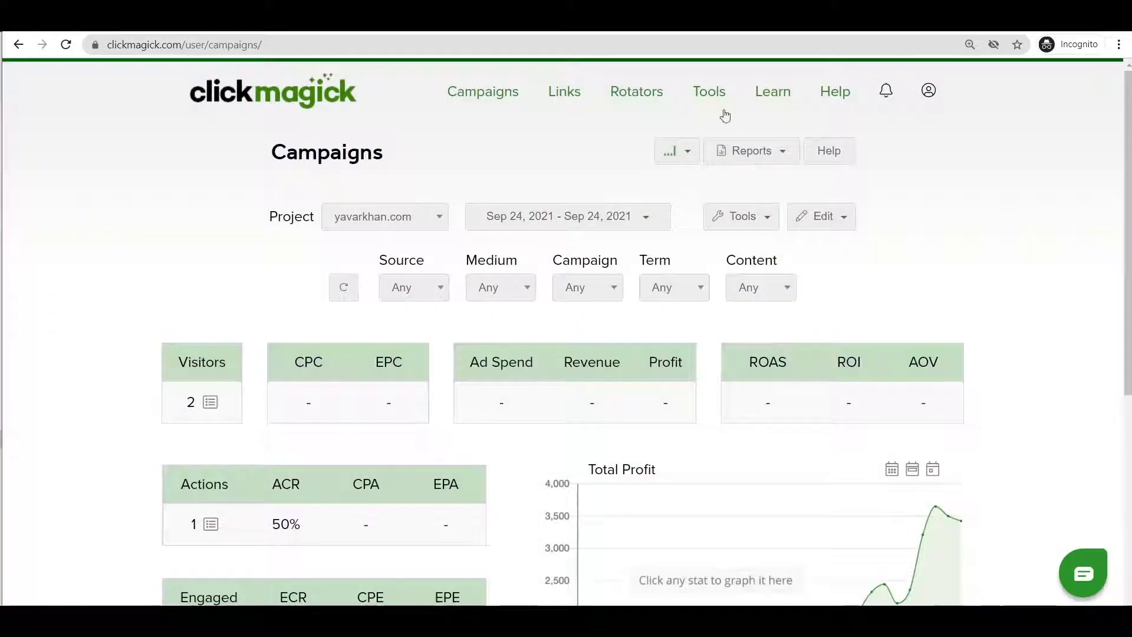
mouse_move(705, 104)
click(330, 218)
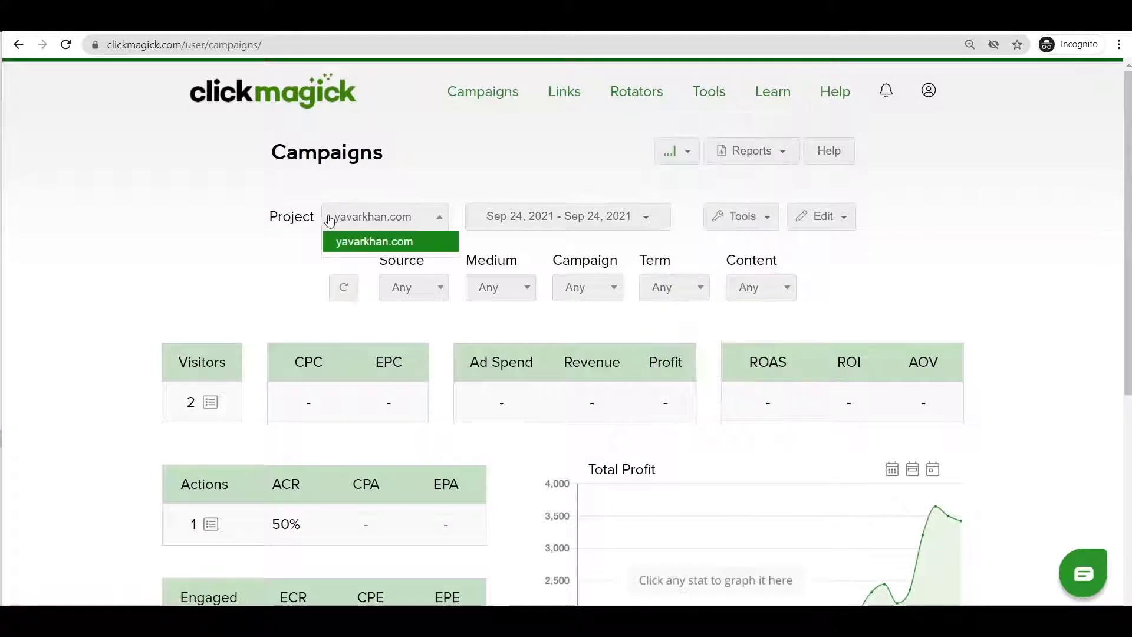
click(746, 216)
click(715, 251)
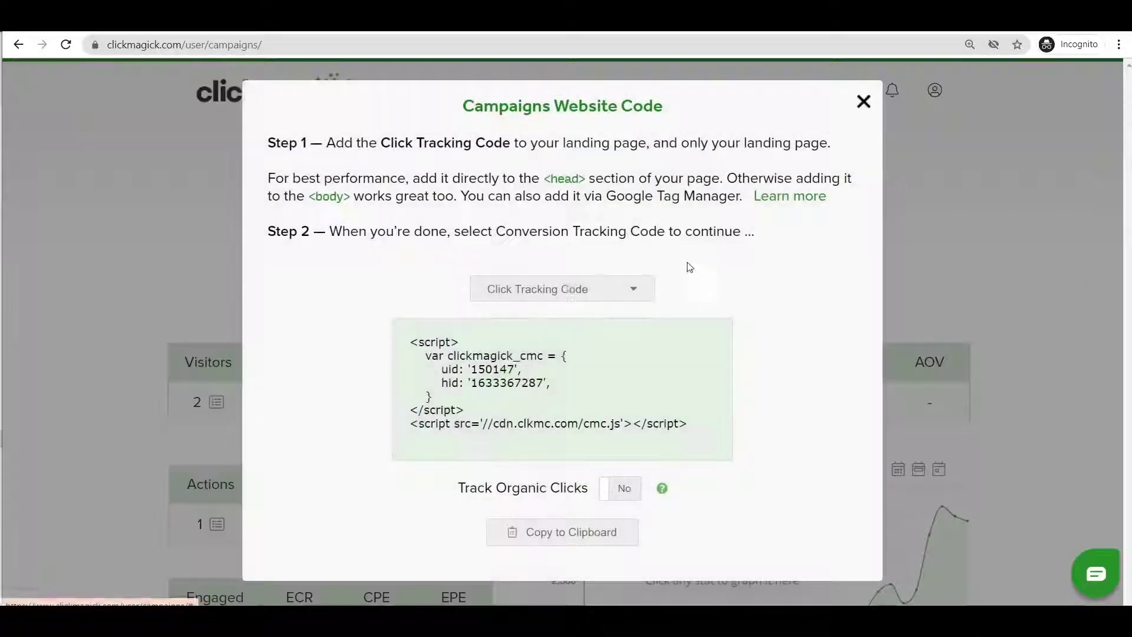
click(563, 533)
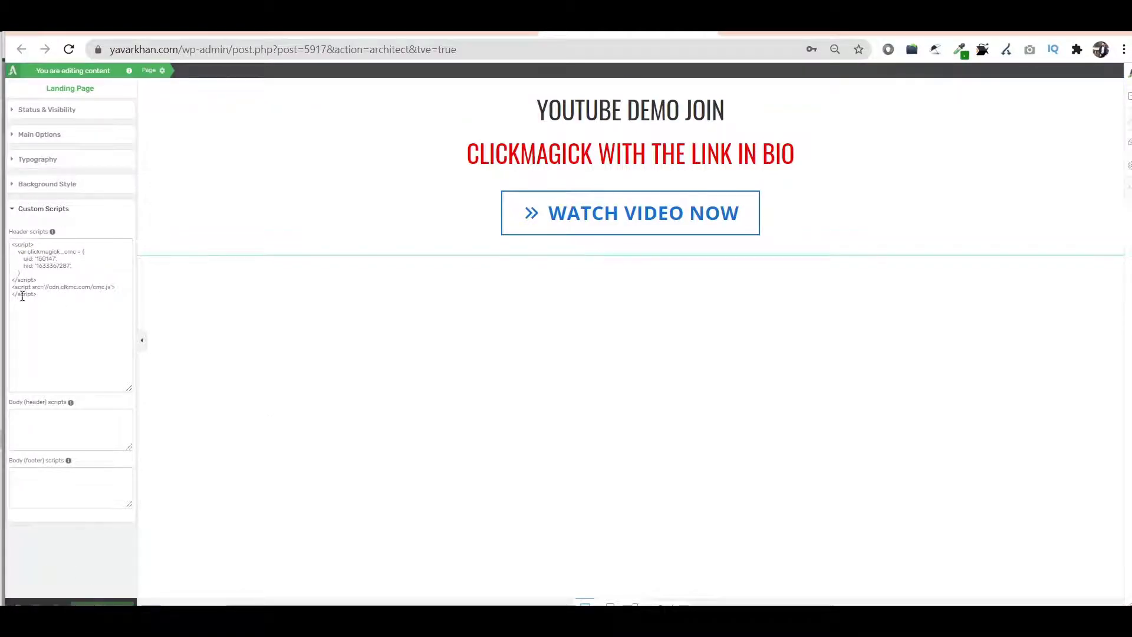
click(825, 29)
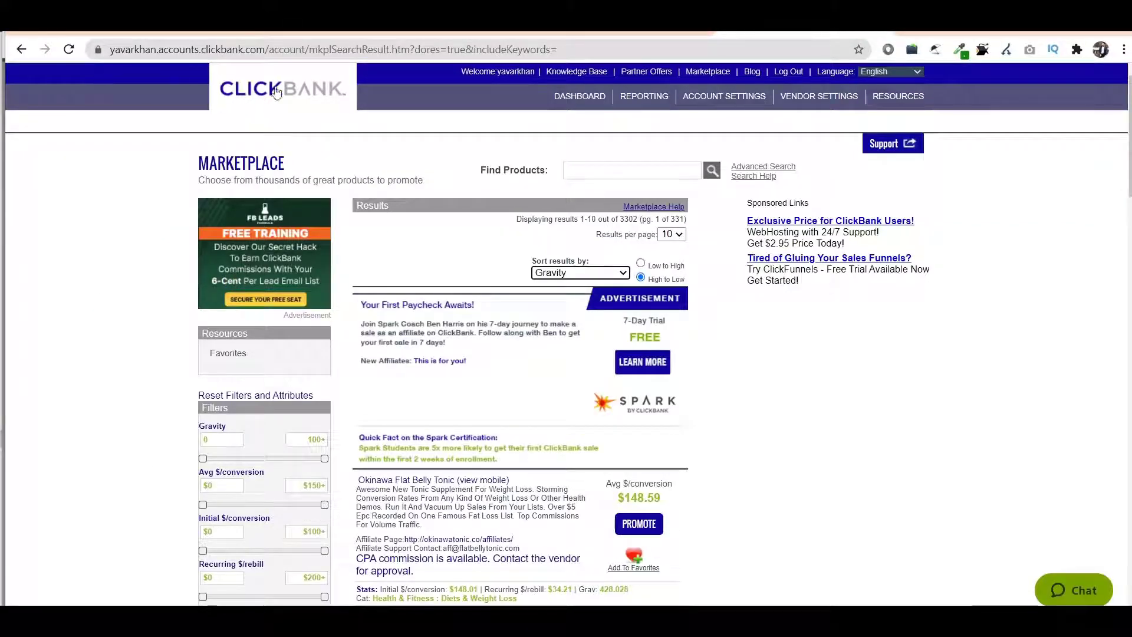
Promote Okinawa Flat Belly Tonic and copy its generated encrypted HopLink.
scroll(462, 139, down, 3)
click(643, 383)
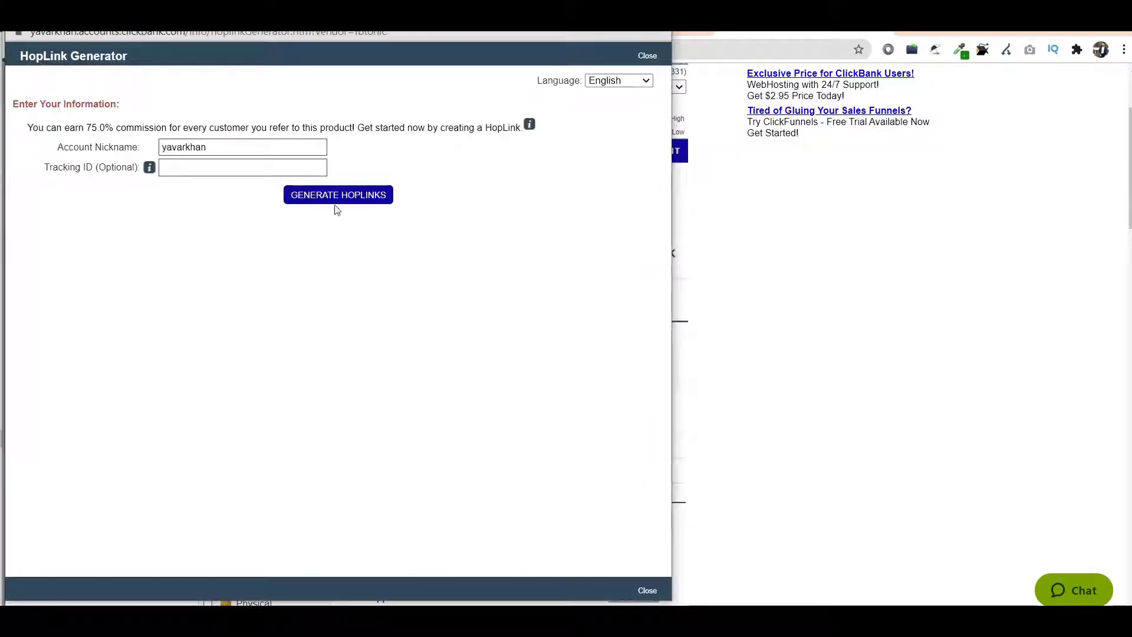
click(341, 200)
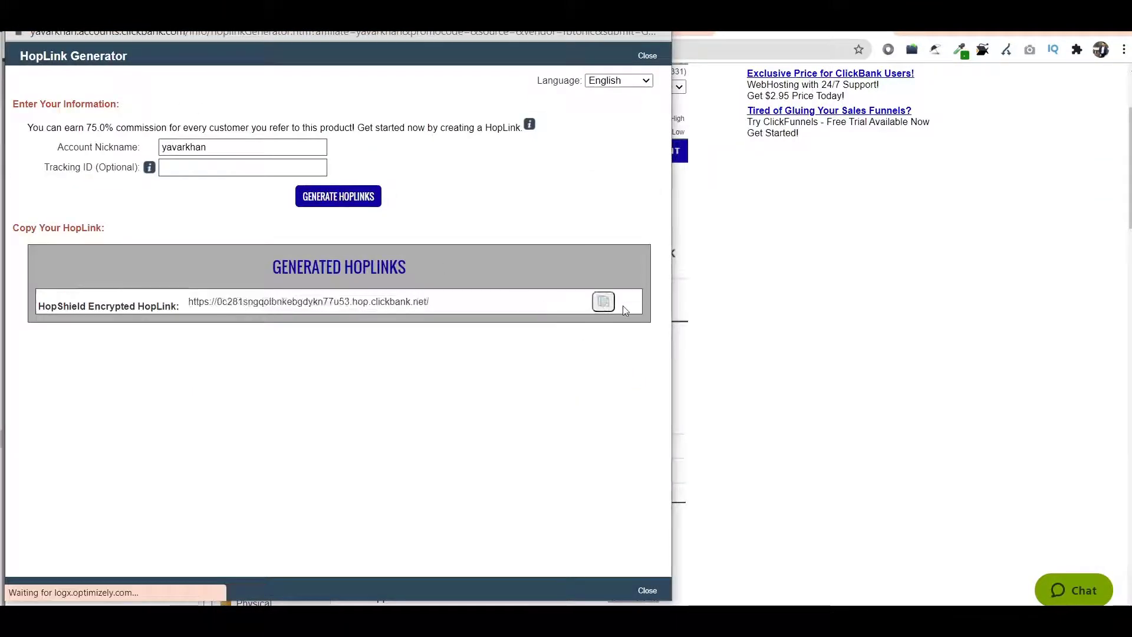
click(599, 306)
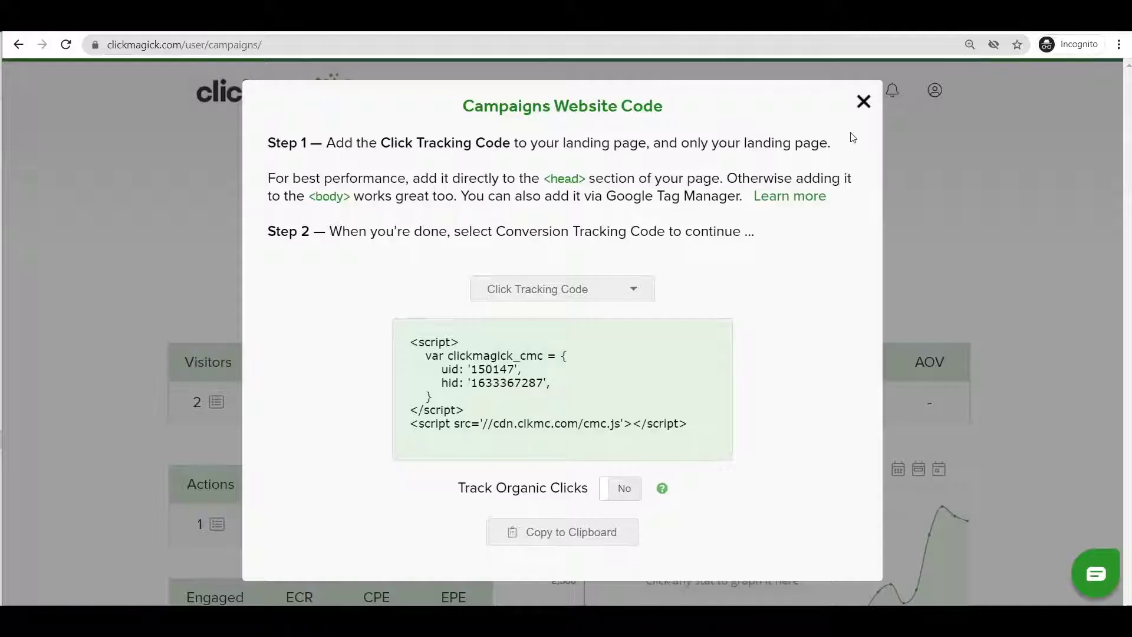
click(858, 105)
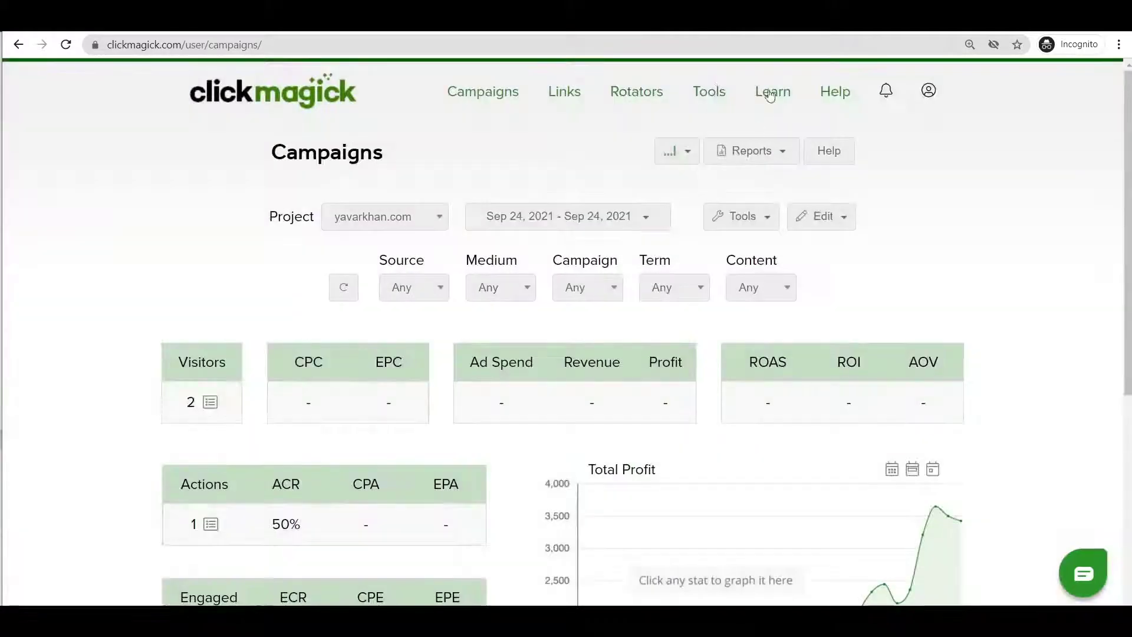
Paste the ClickBank HopLink into the Affiliate Link Builder's link field.
mouse_move(711, 94)
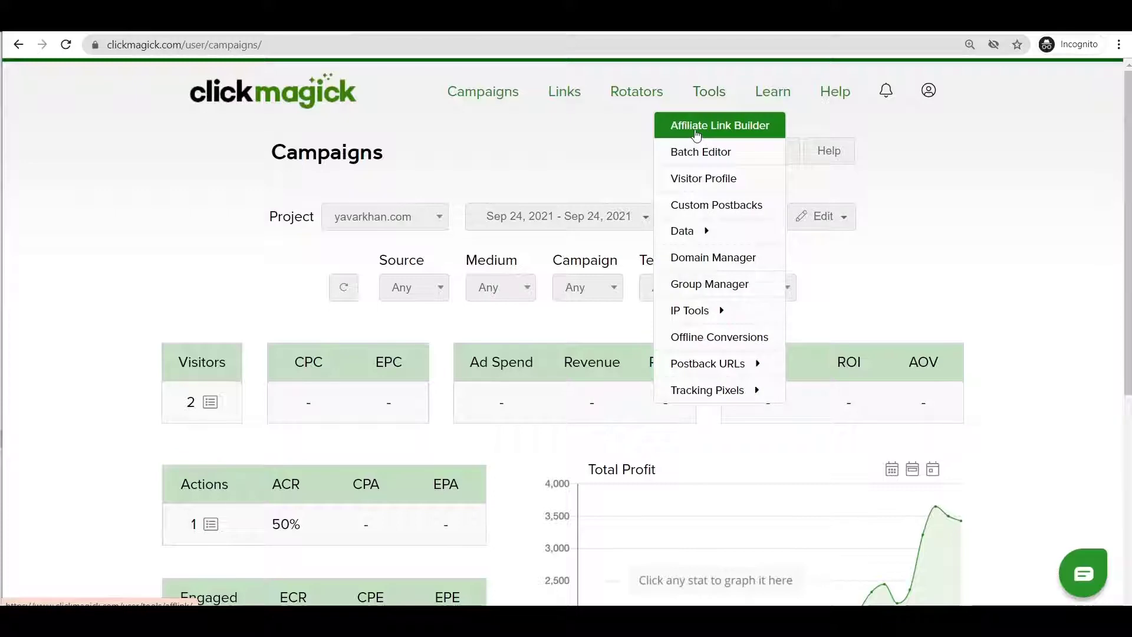
click(696, 129)
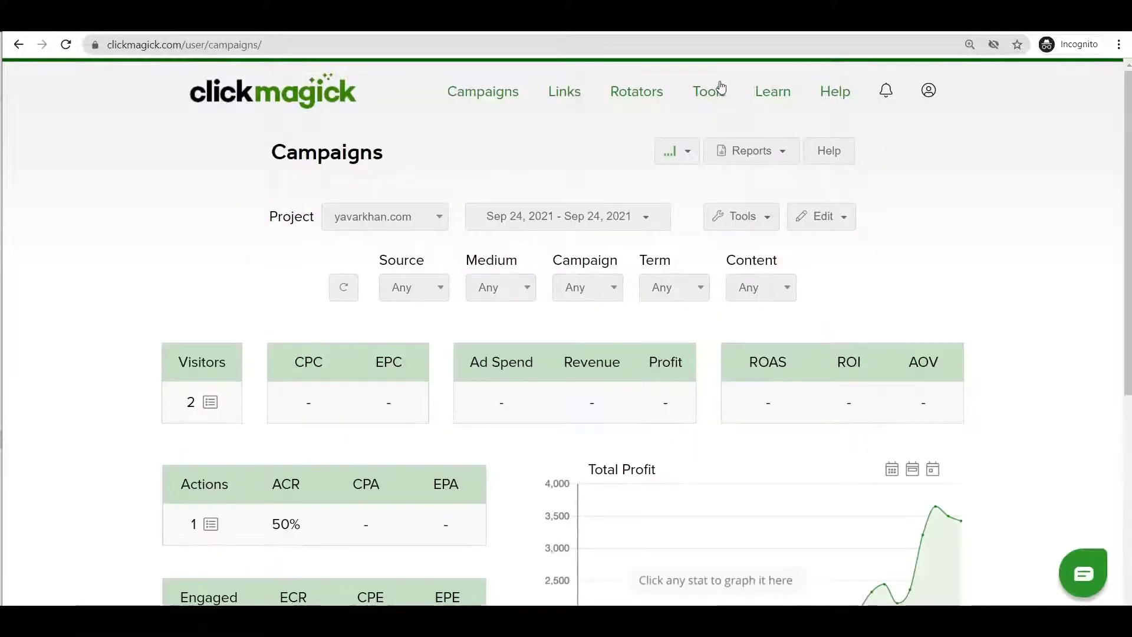
mouse_move(716, 91)
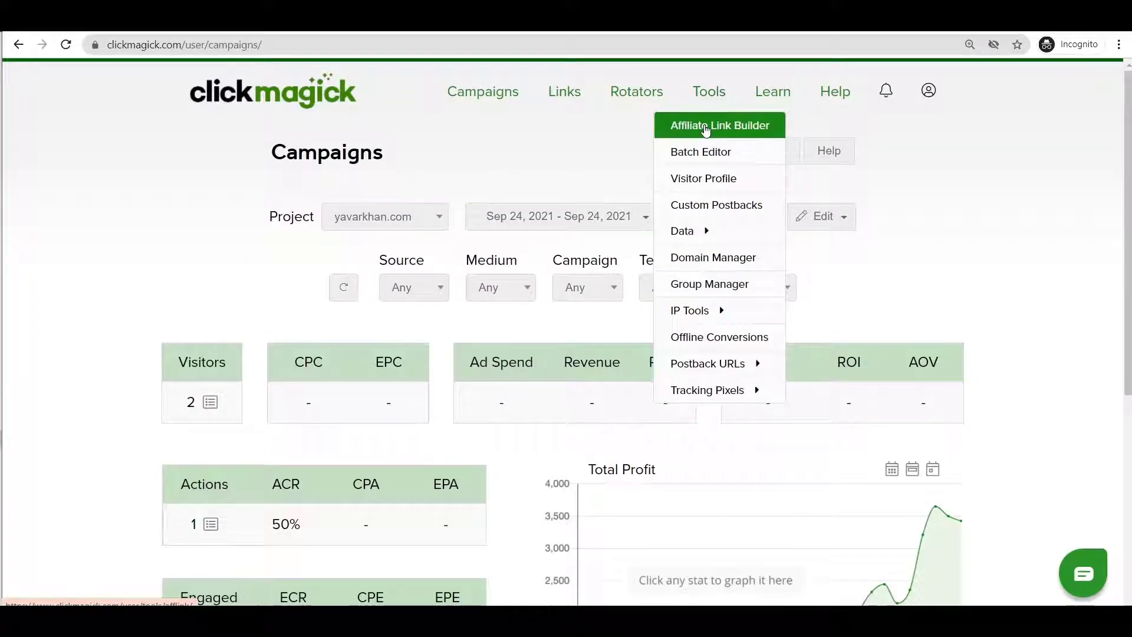
click(706, 129)
click(509, 393)
key(ctrl+a)
key(ctrl+v)
key(ctrl+v)
key(ctrl+a)
key(ctrl+v)
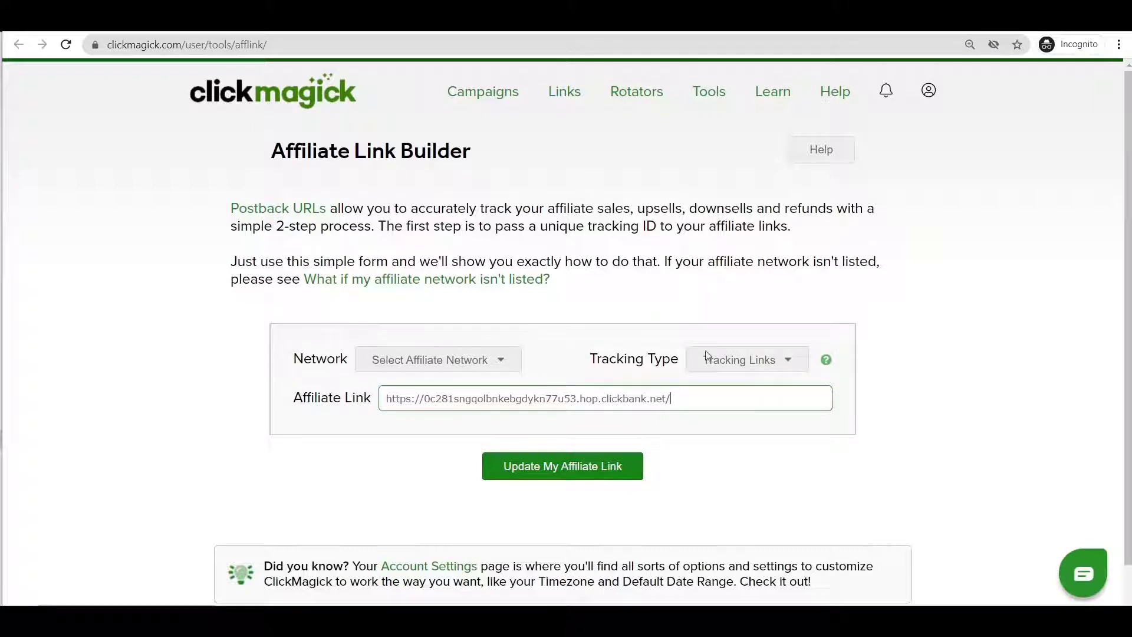
Choose Campaigns tracking and the ClickBank (Affiliate) network, then update the affiliate link.
click(725, 358)
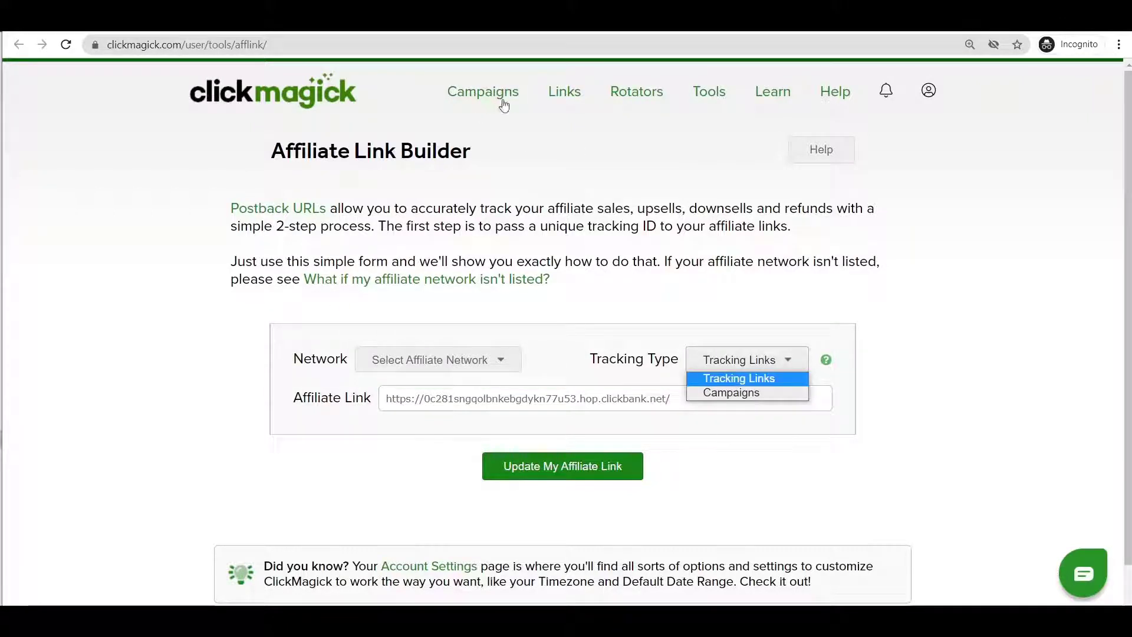
click(744, 387)
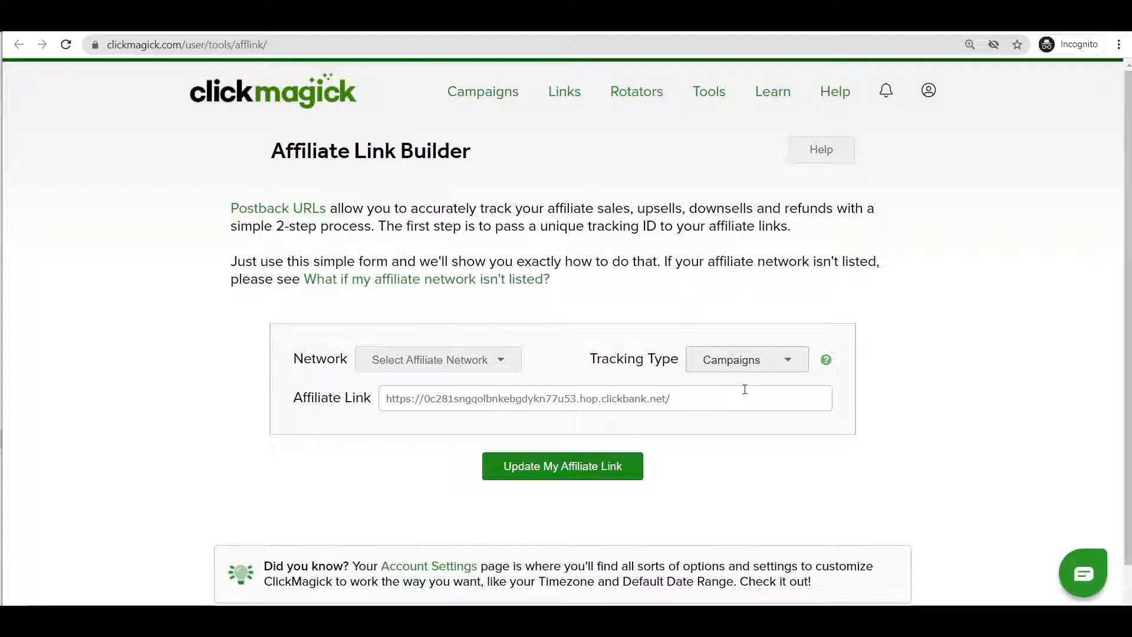
click(455, 363)
key(c)
key(c)
key(c)
key(c)
key(c)
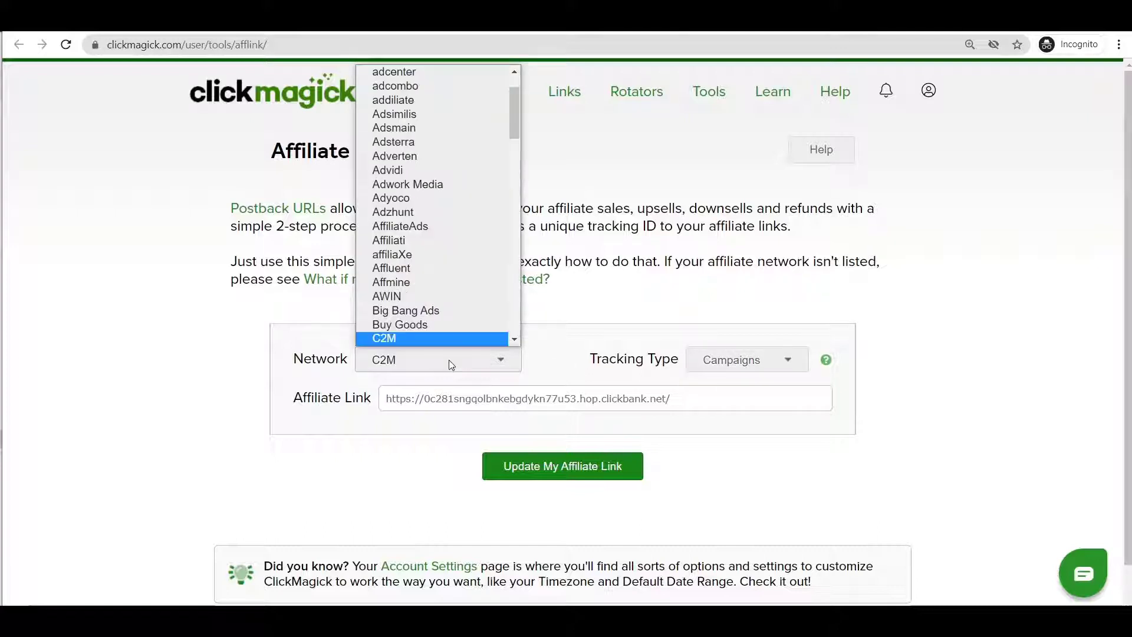
key(c)
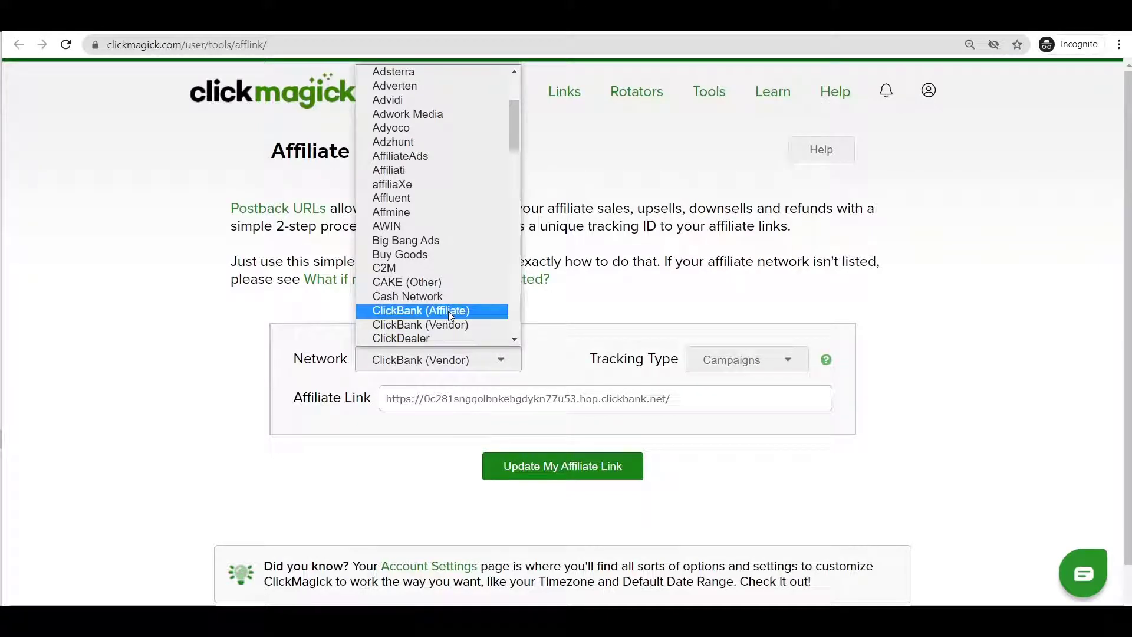
click(449, 310)
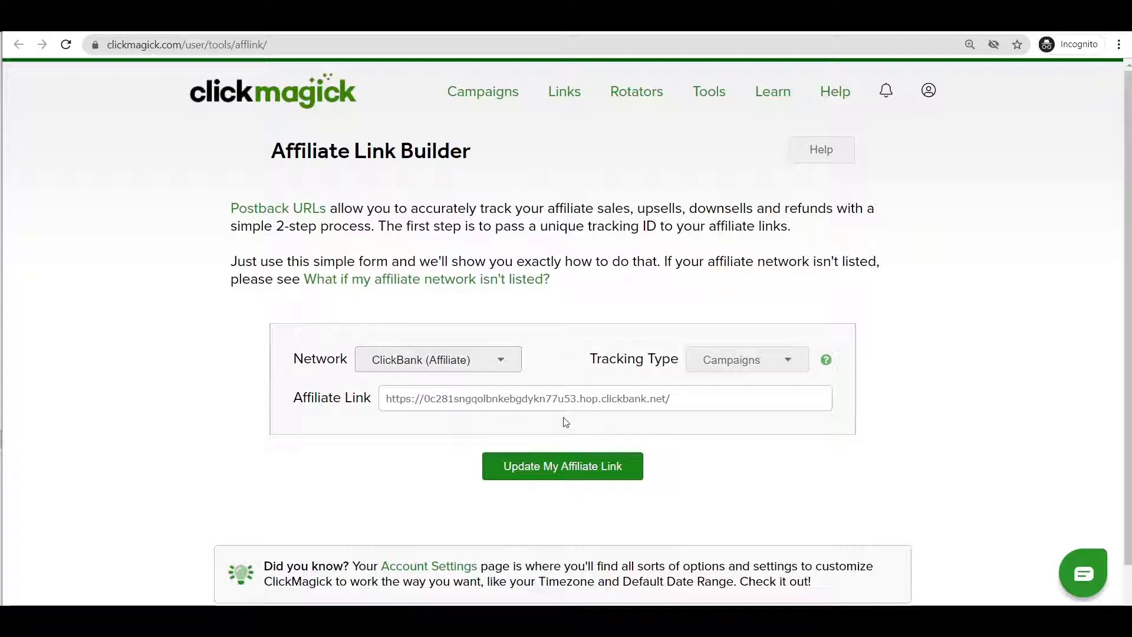
click(748, 370)
click(733, 391)
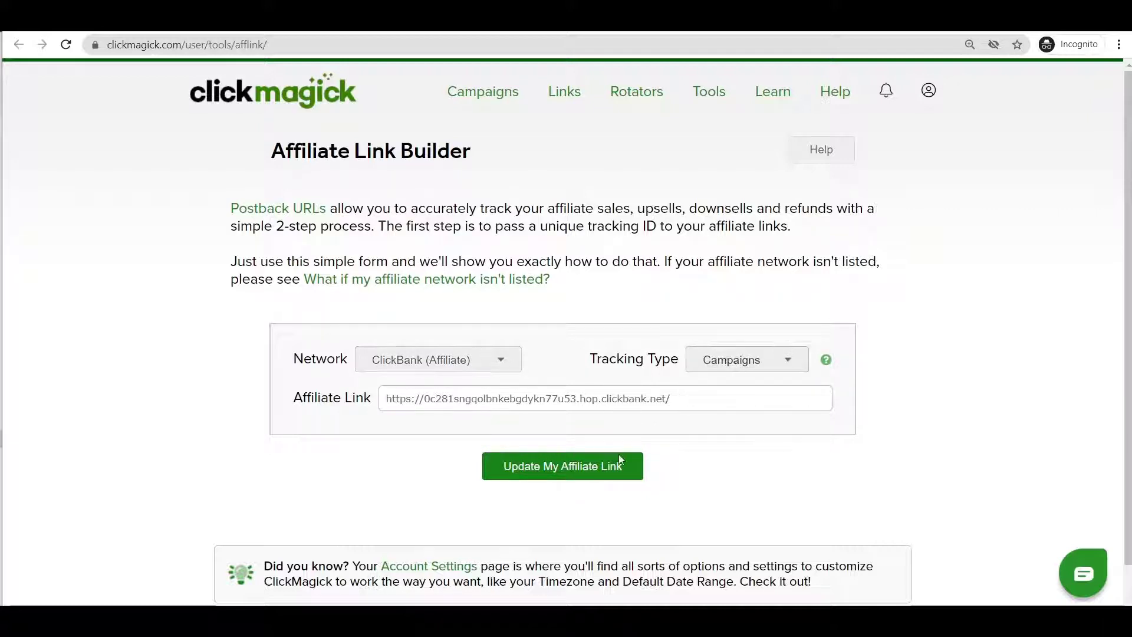
click(585, 472)
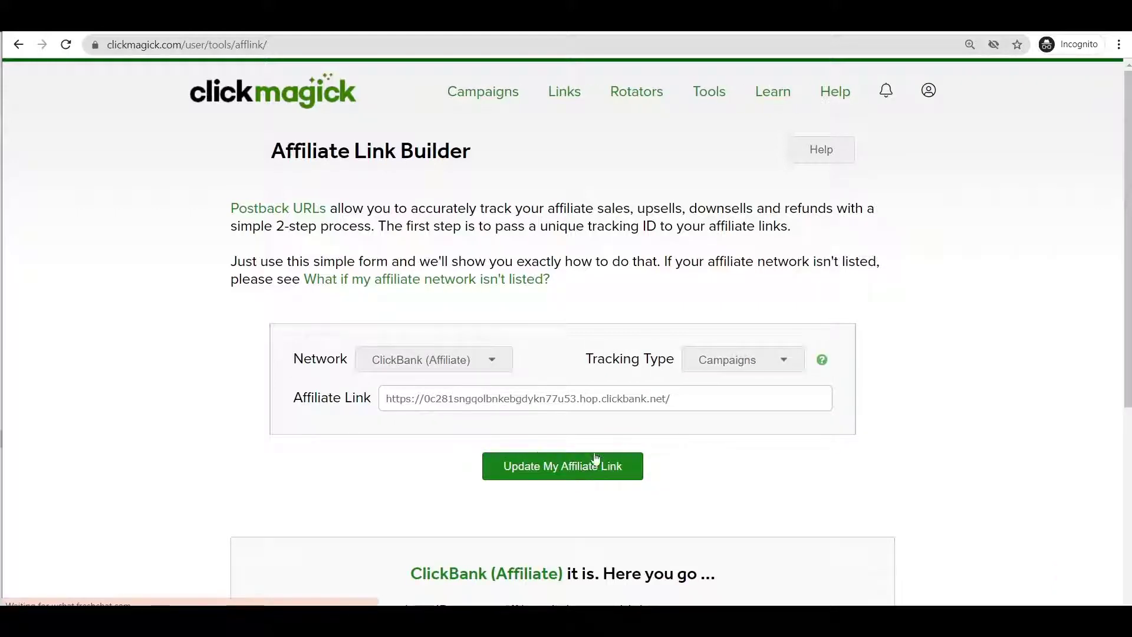
Check the generated URL's tid=[cmc_vid] suffix and copy the tracking URL.
scroll(553, 448, down, 2)
scroll(549, 423, down, 2)
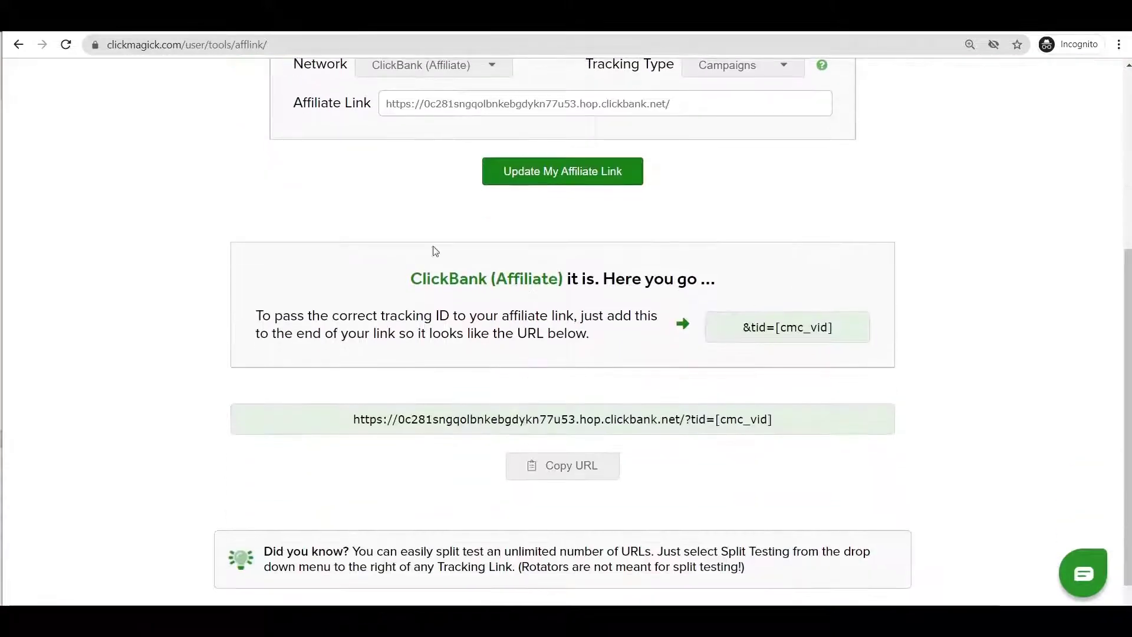
scroll(503, 336, up, 2)
drag(402, 426, 750, 434)
scroll(732, 420, down, 2)
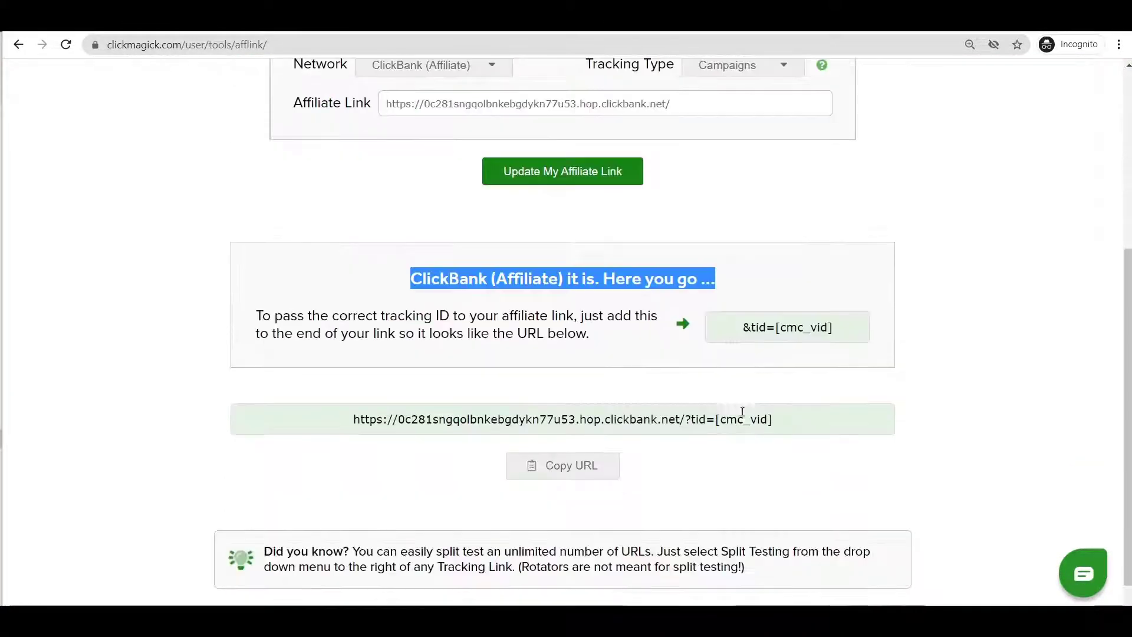
drag(729, 325, 862, 328)
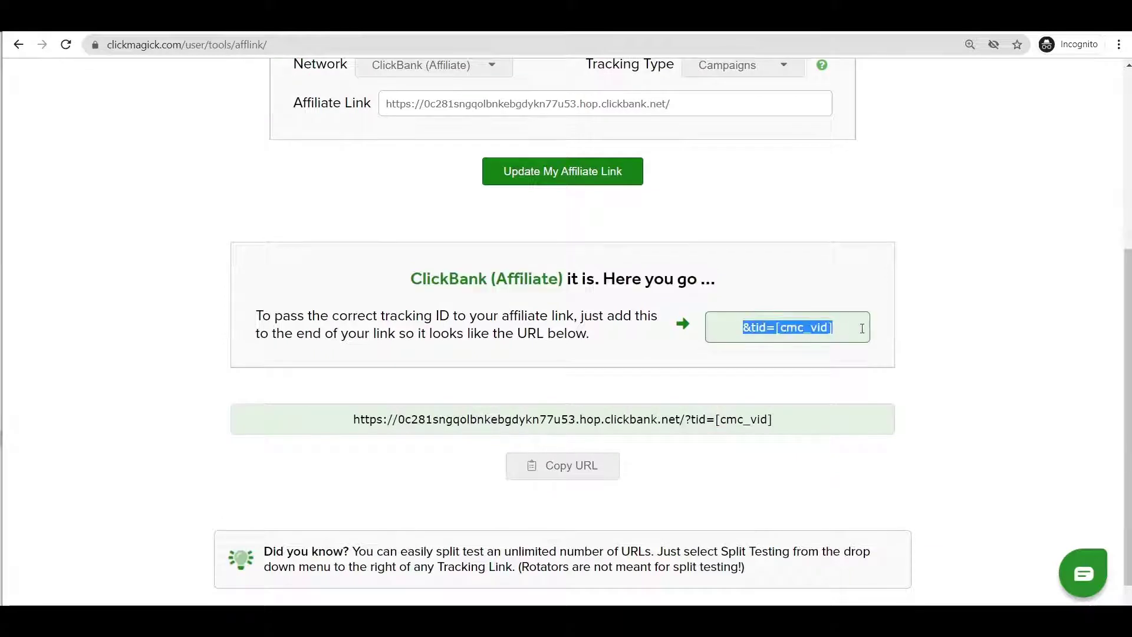
click(586, 458)
click(587, 469)
click(586, 475)
click(585, 476)
click(585, 476)
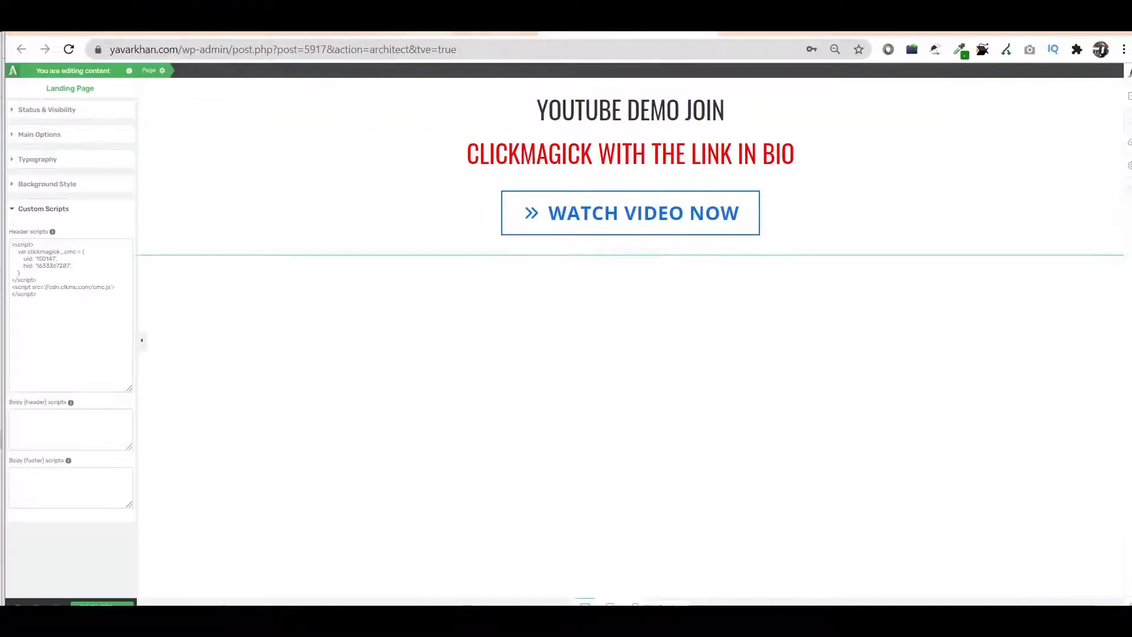
Point the WATCH VIDEO NOW button's target at the ?tid=[cmc_vid] tracking URL and save.
click(519, 215)
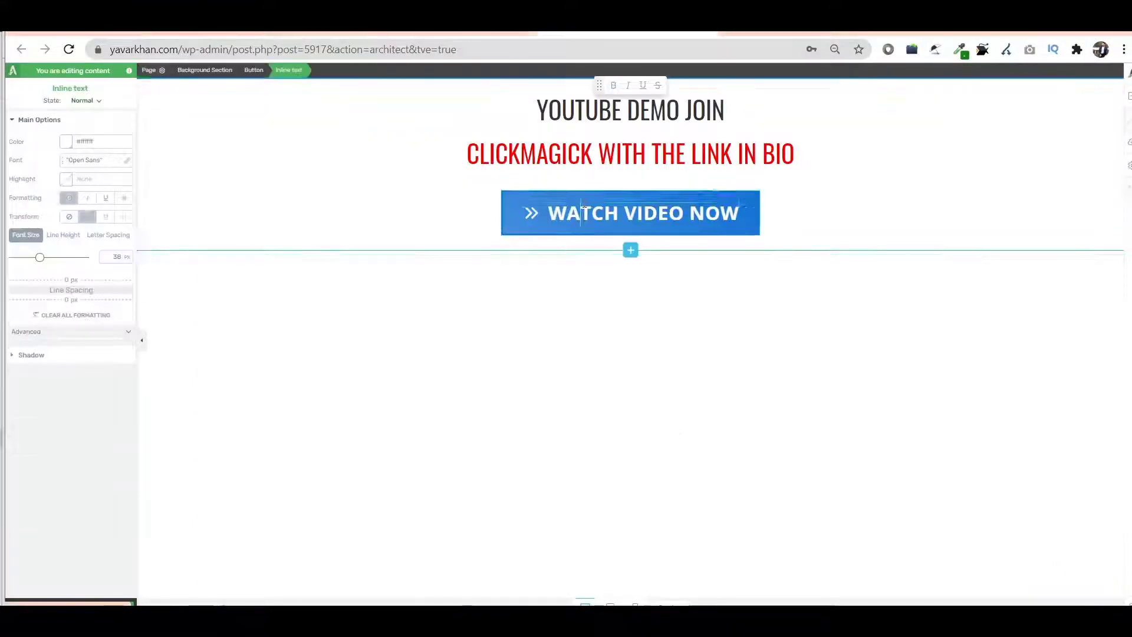
scroll(50, 460, down, 1)
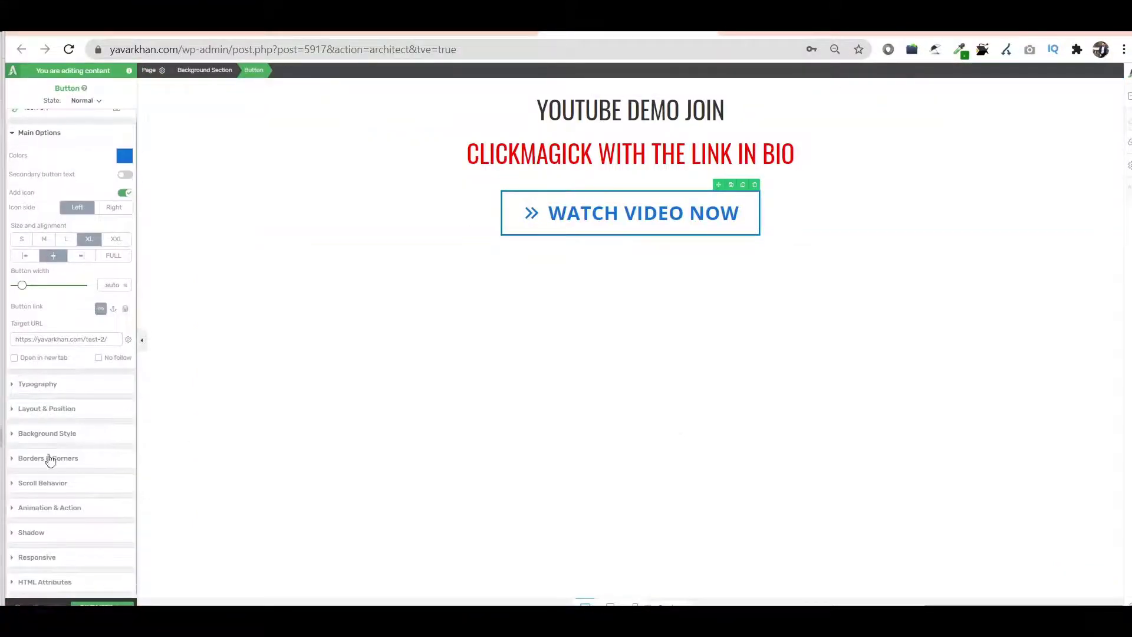
click(87, 338)
key(ctrl+a)
key(ctrl+v)
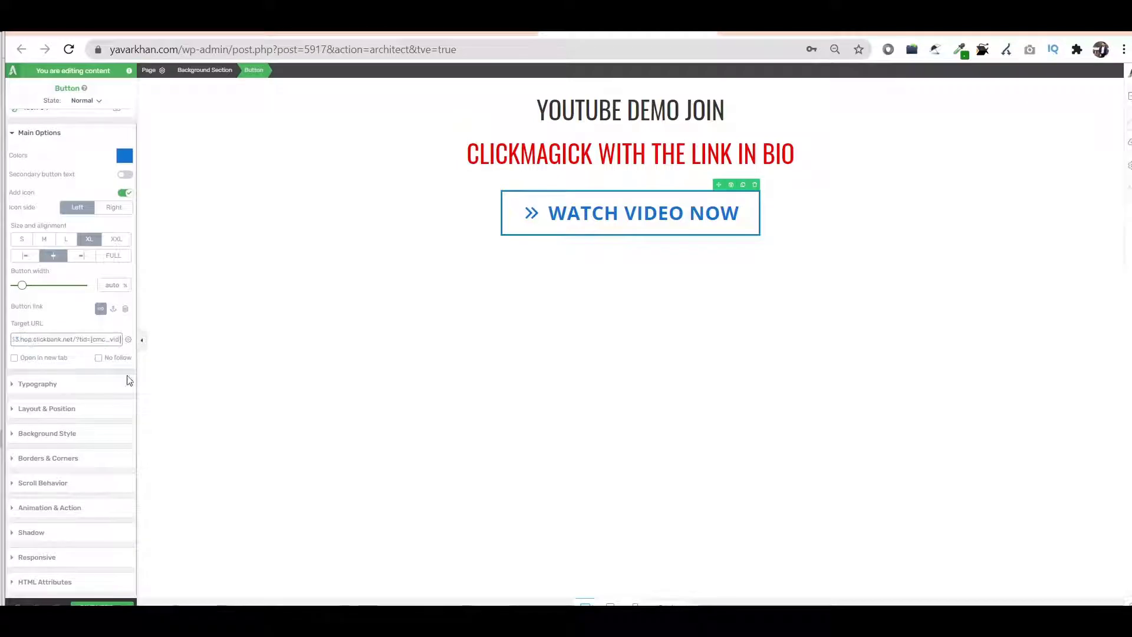
click(93, 604)
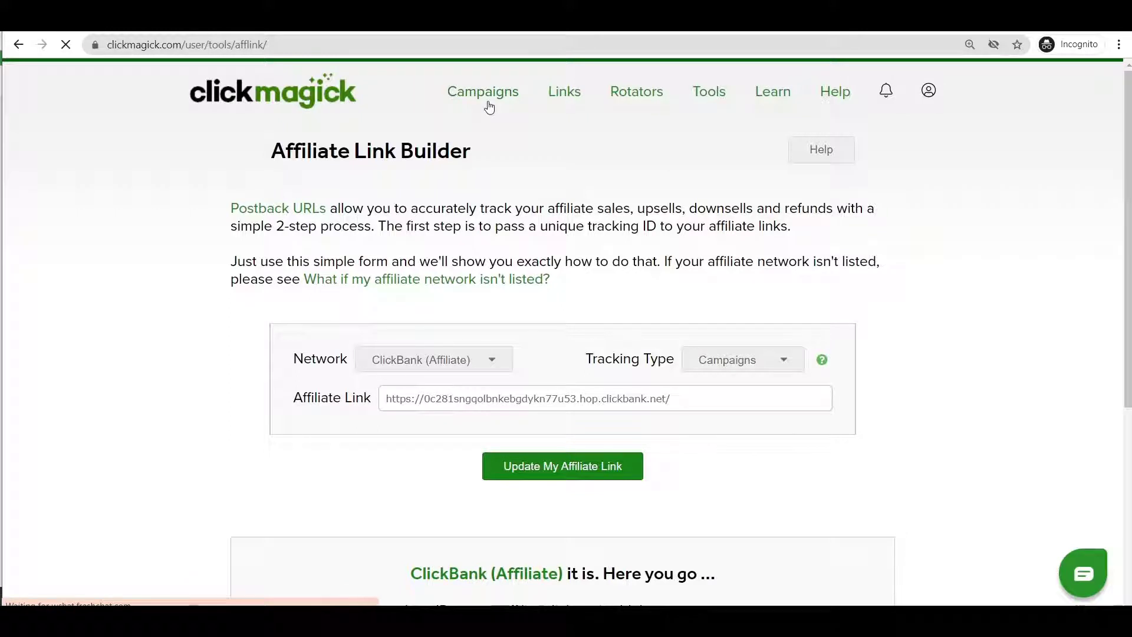
click(485, 94)
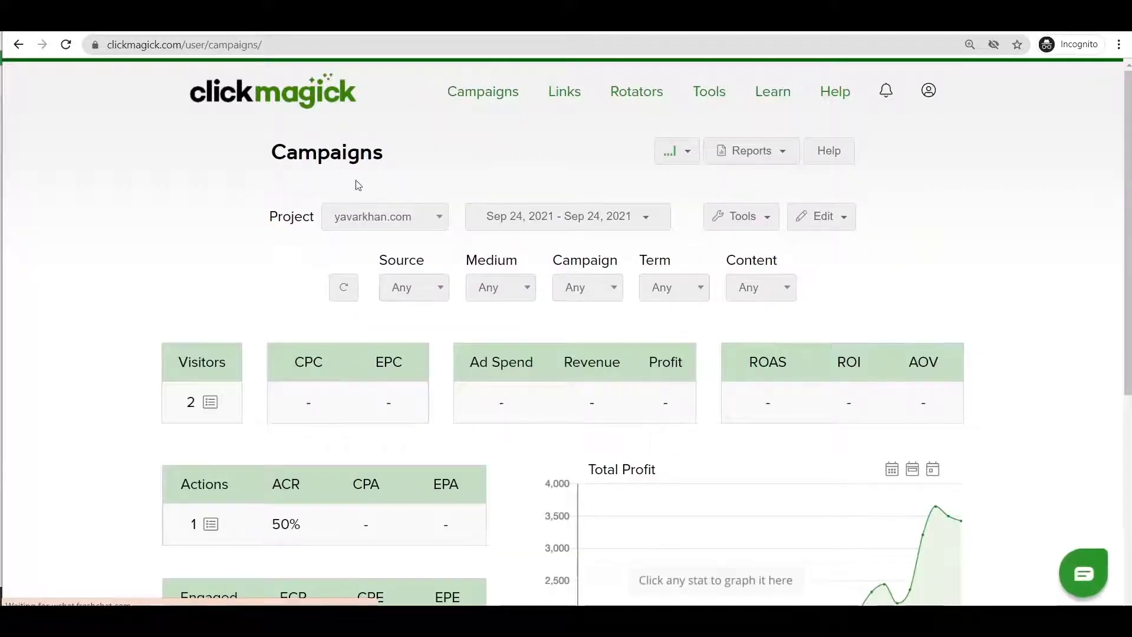
click(745, 218)
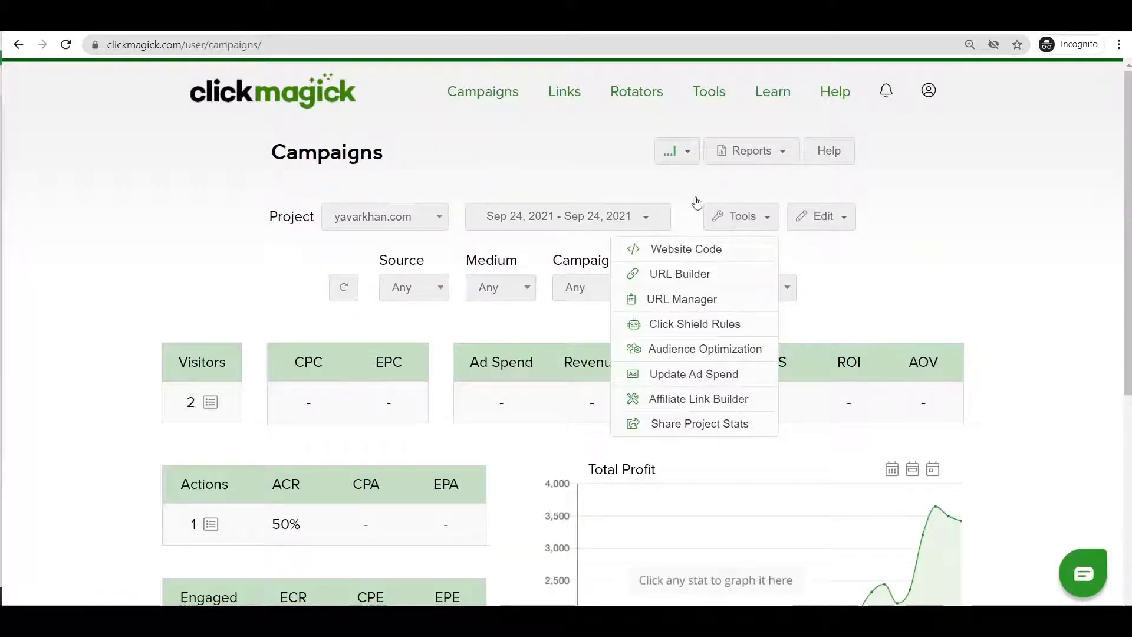
click(679, 273)
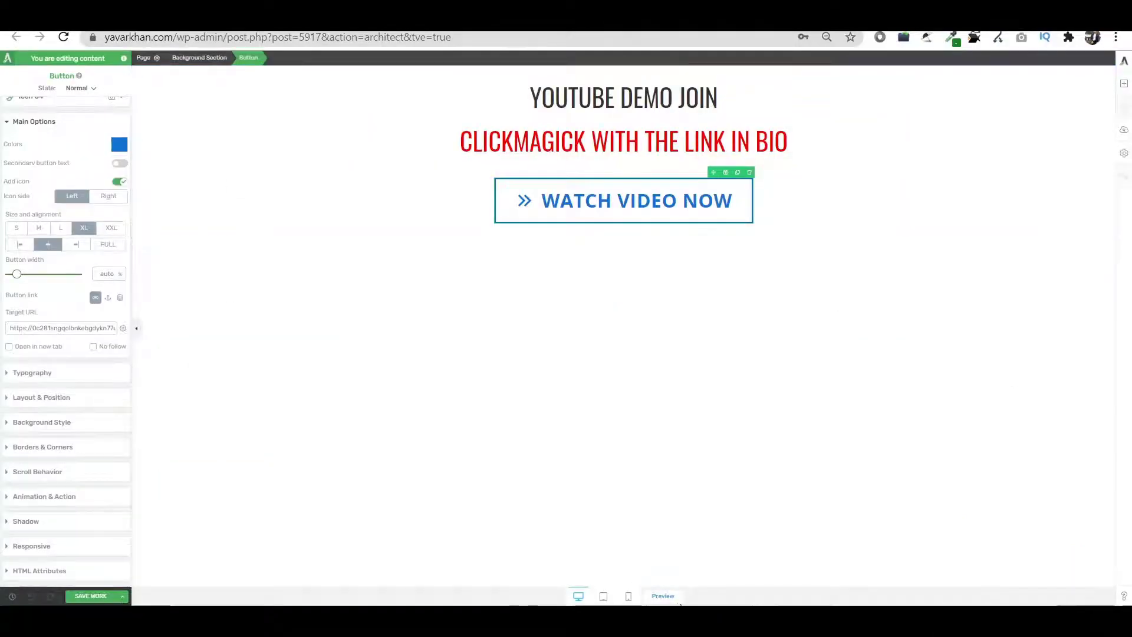
click(662, 595)
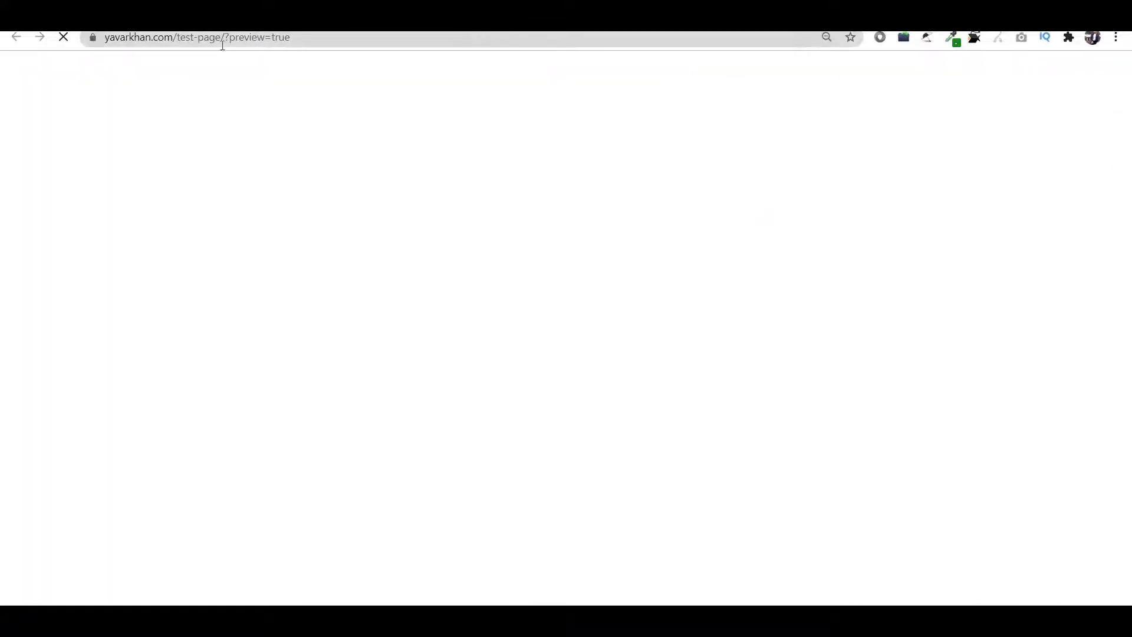
drag(227, 39, 106, 37)
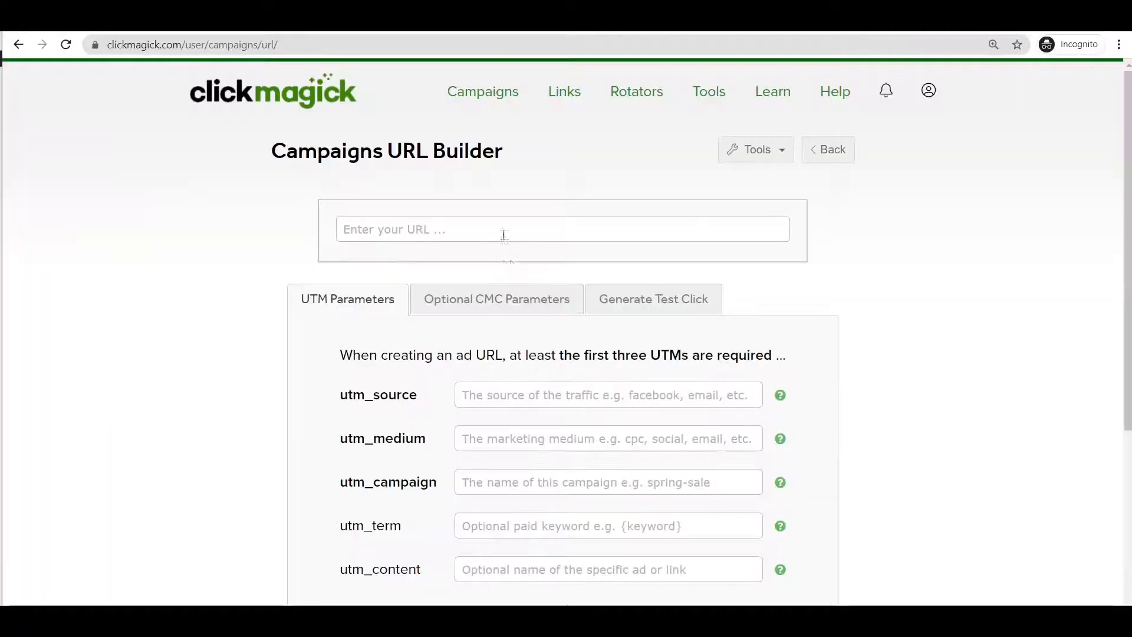
click(475, 217)
key(ctrl+v)
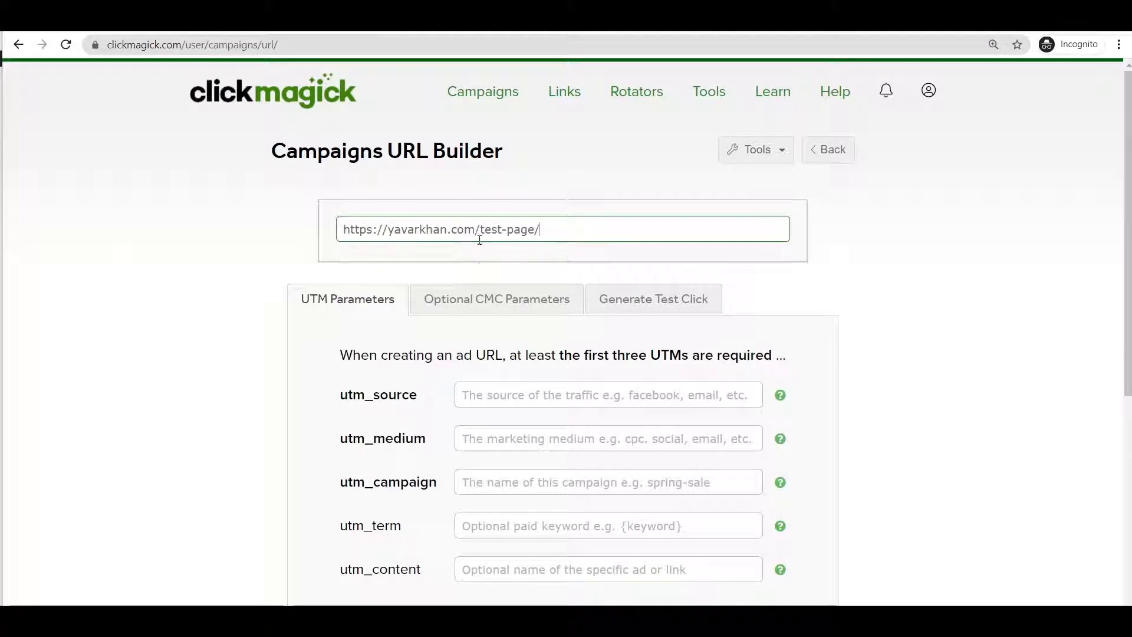
Set utm_source to google, correcting the typo, and utm_medium to Search.
click(530, 402)
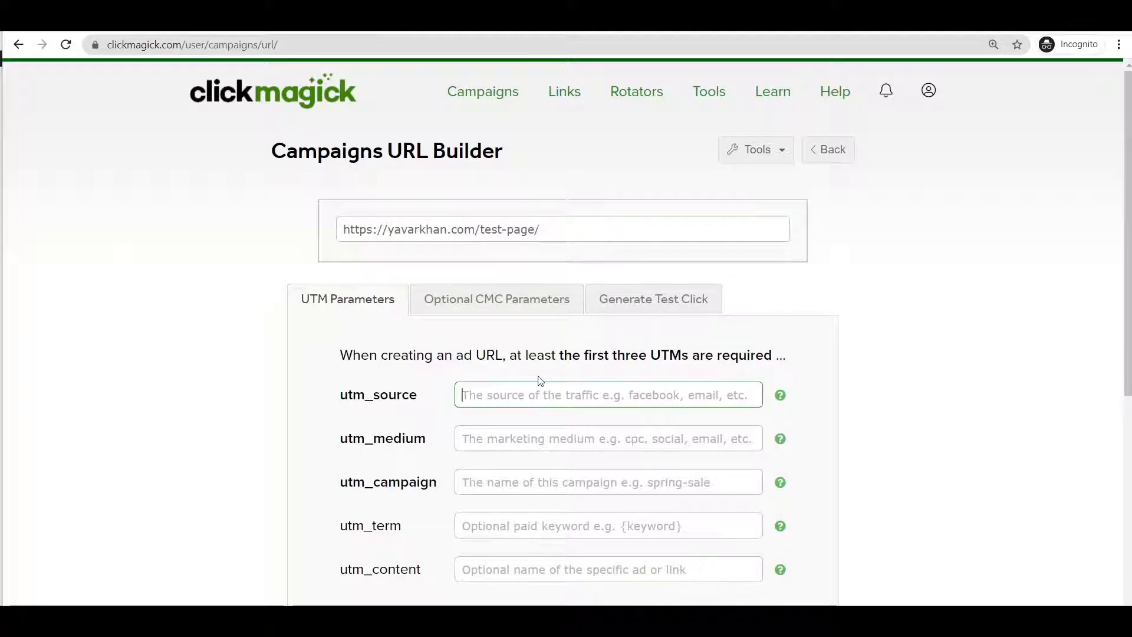
text(googe)
key(Tab)
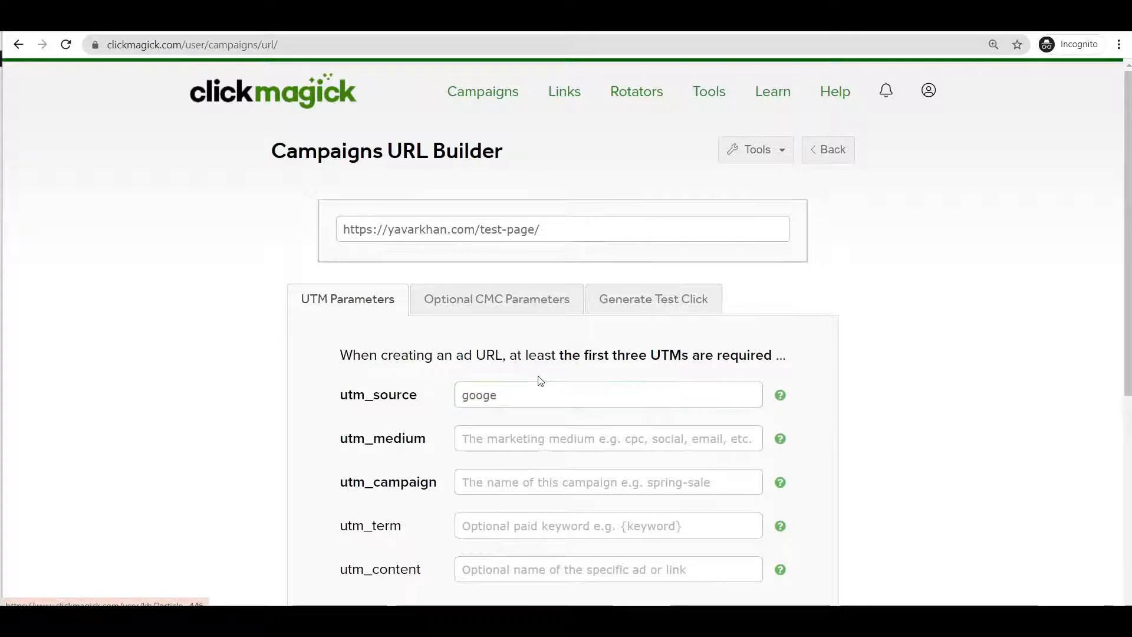
click(493, 393)
text(l)
key(Tab)
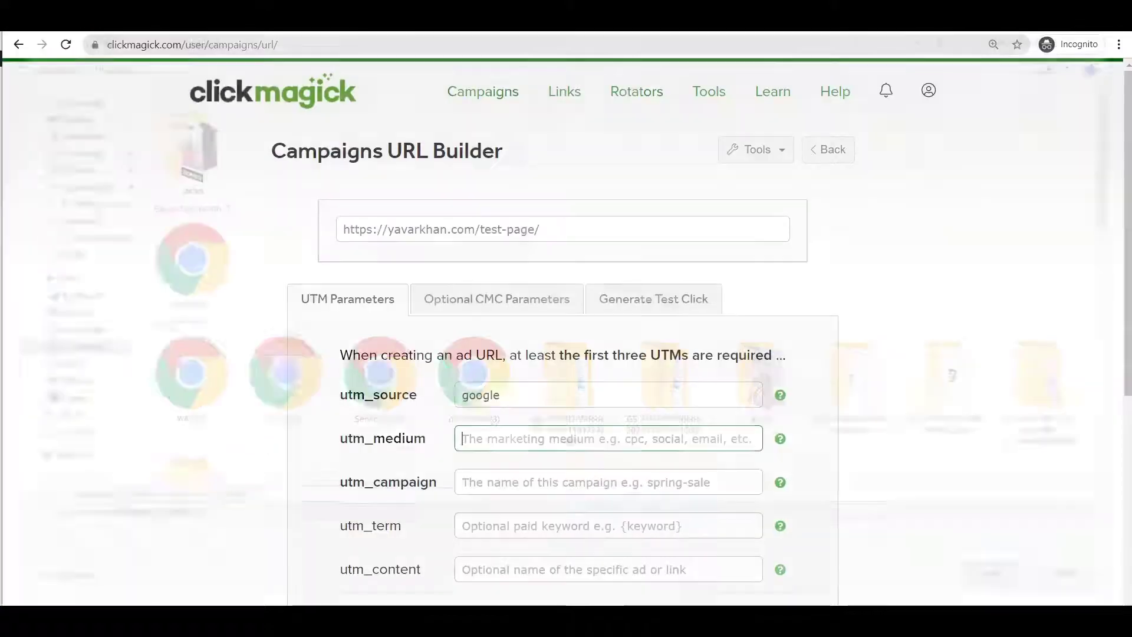
text(sear)
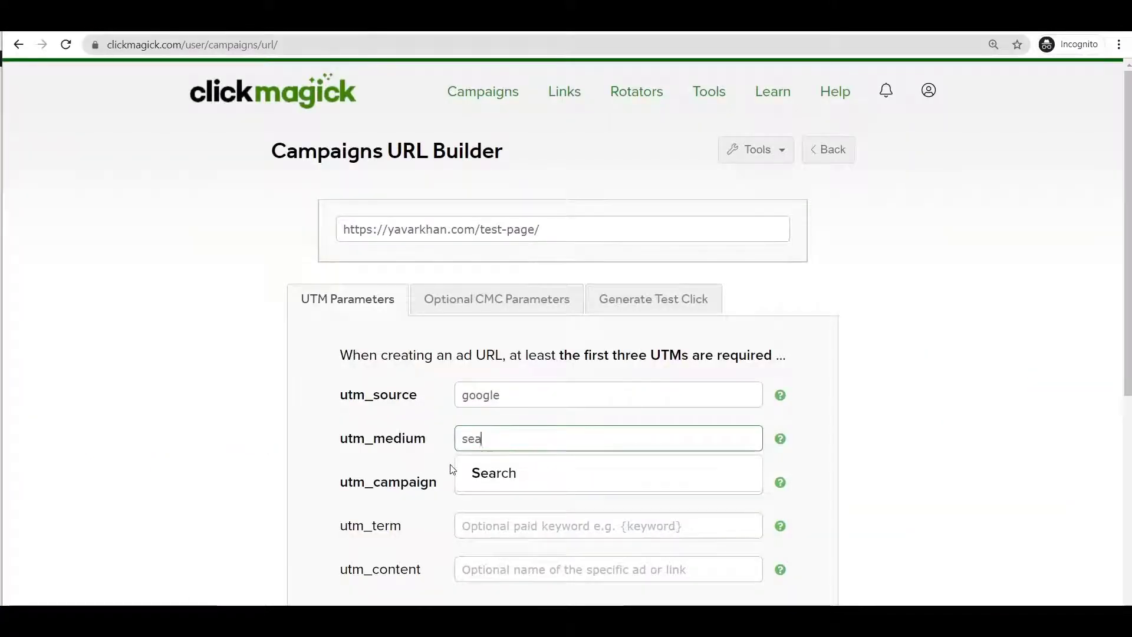
click(508, 474)
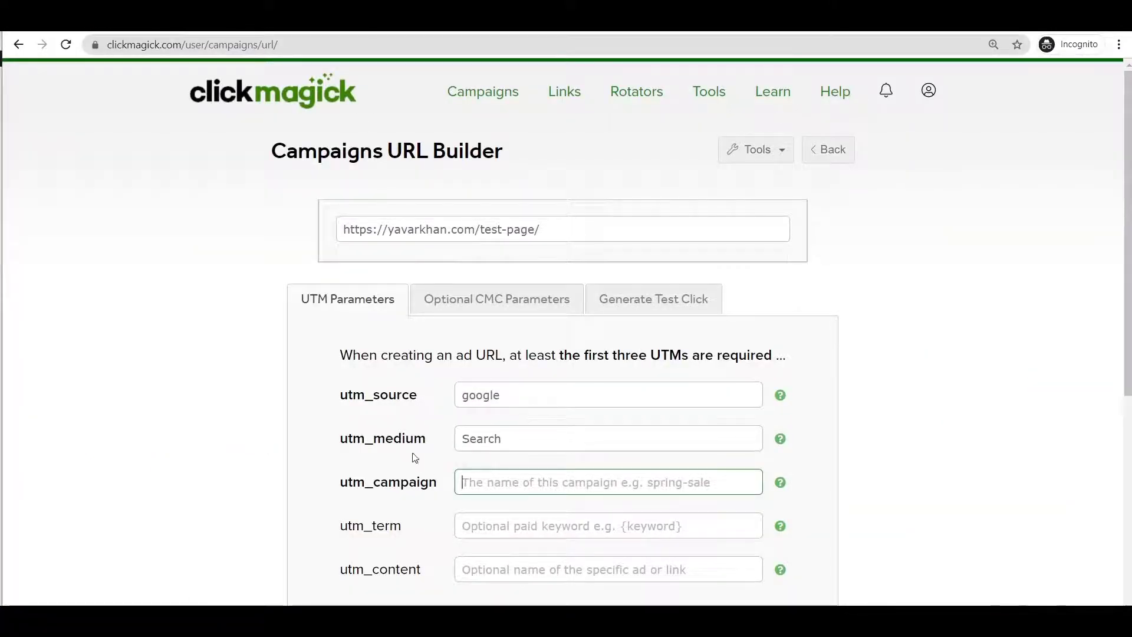
scroll(414, 457, down, 5)
scroll(384, 298, up, 5)
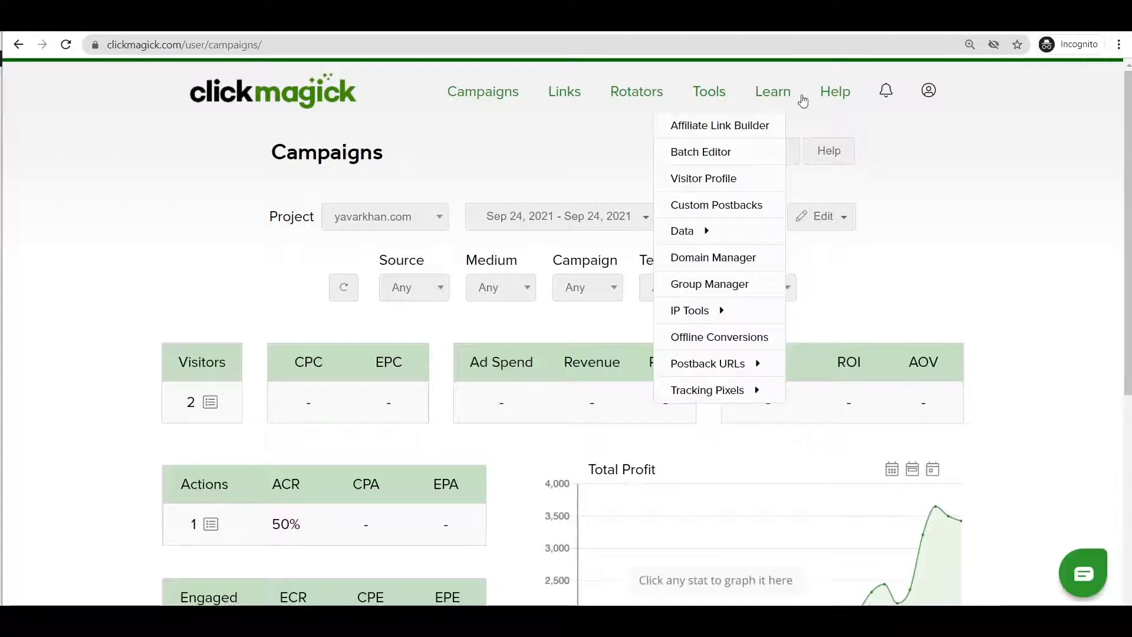
Search the Knowledge Base for google and read the 'How do I track Google Ads?' article.
mouse_move(780, 104)
click(784, 126)
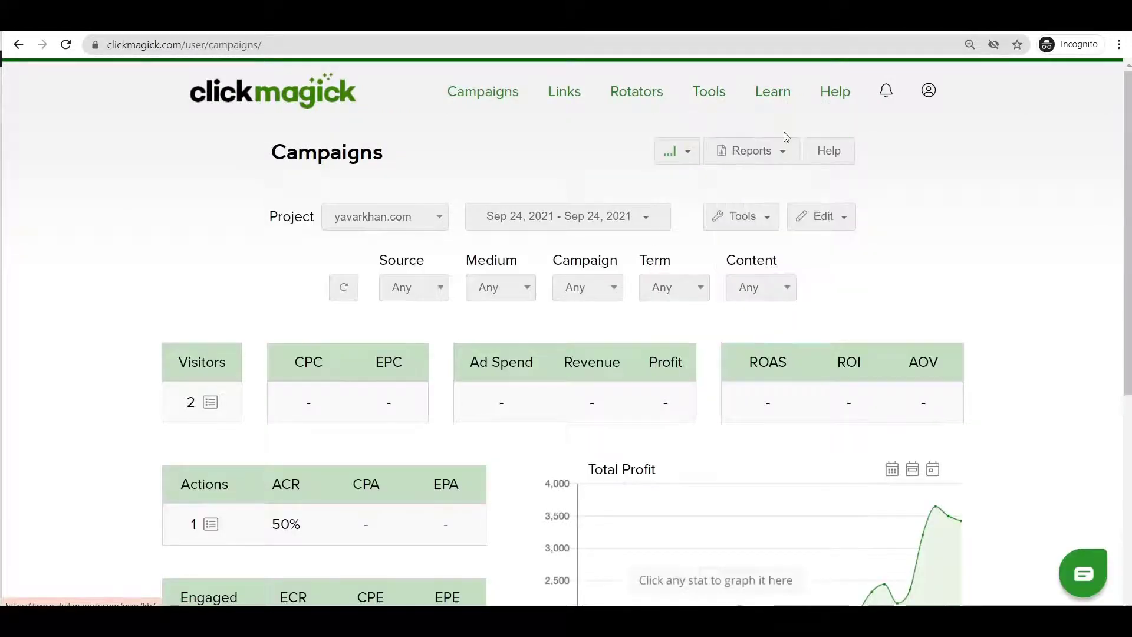
click(542, 169)
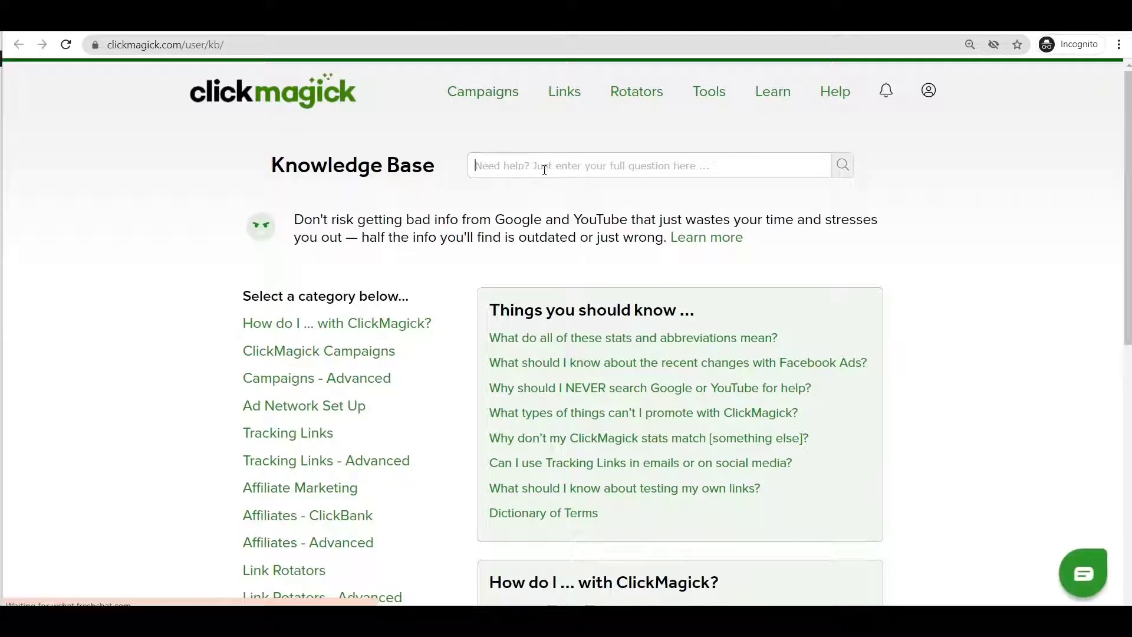
text(google)
key(Return)
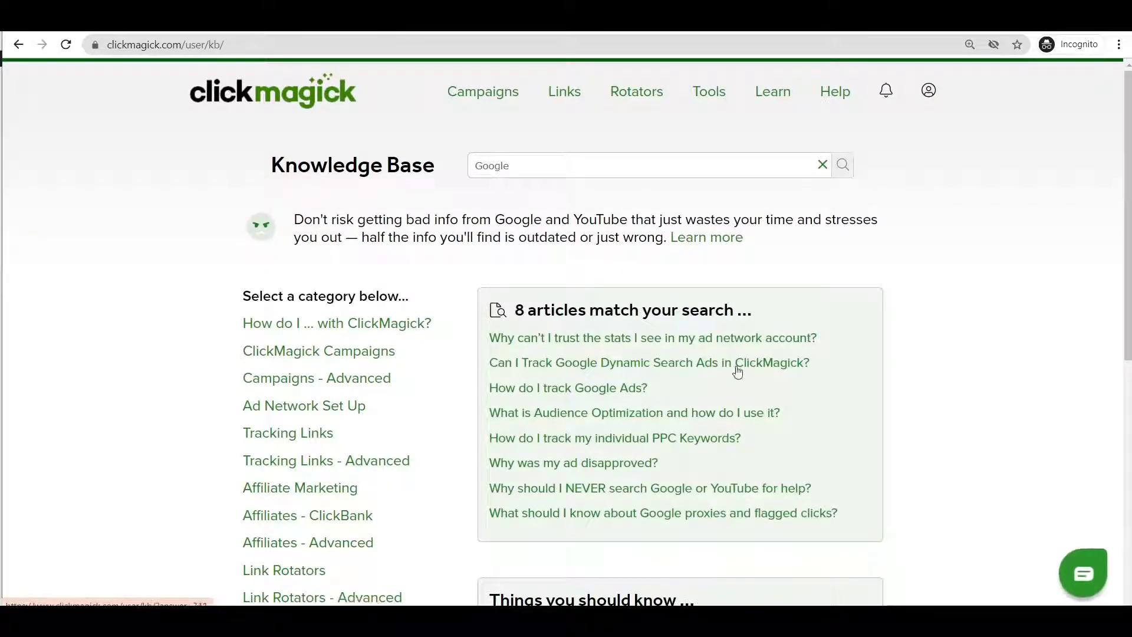
click(604, 389)
scroll(412, 407, down, 3)
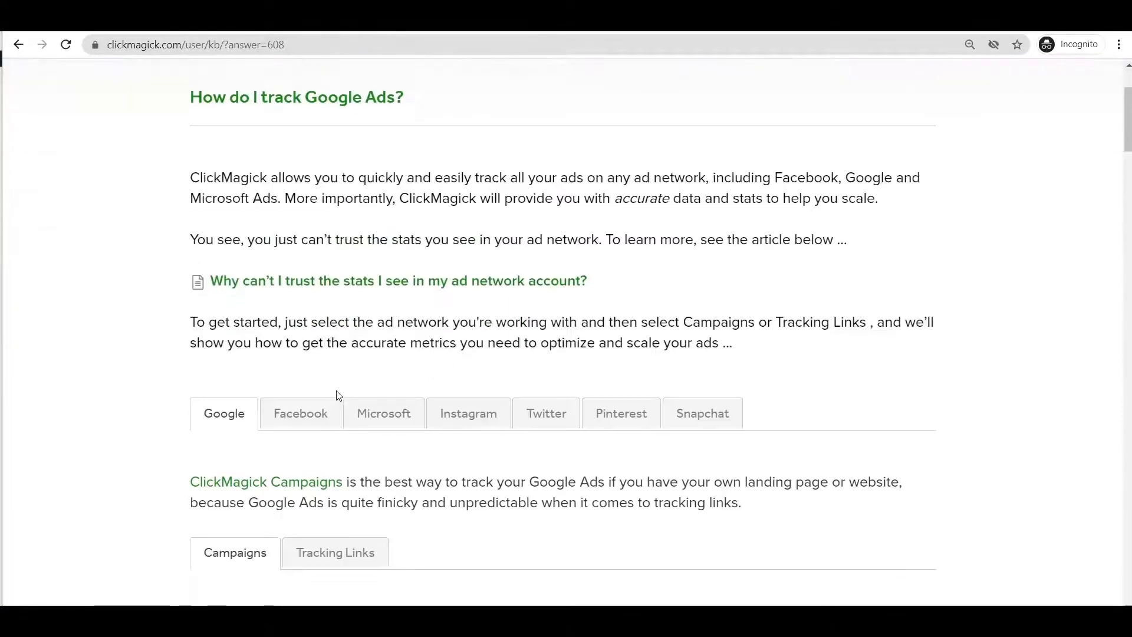
scroll(306, 424, down, 20)
scroll(329, 421, up, 10)
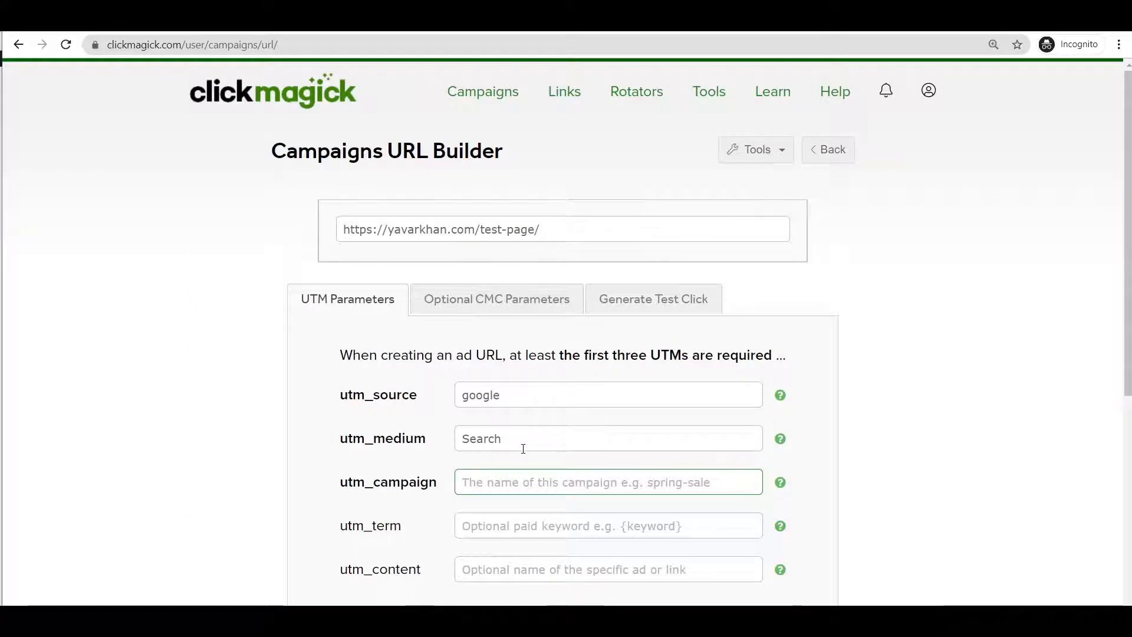
Fill utm_campaign with {campaign}, utm_term with {adgroup} and utm_content with {keyoword}.
text({)
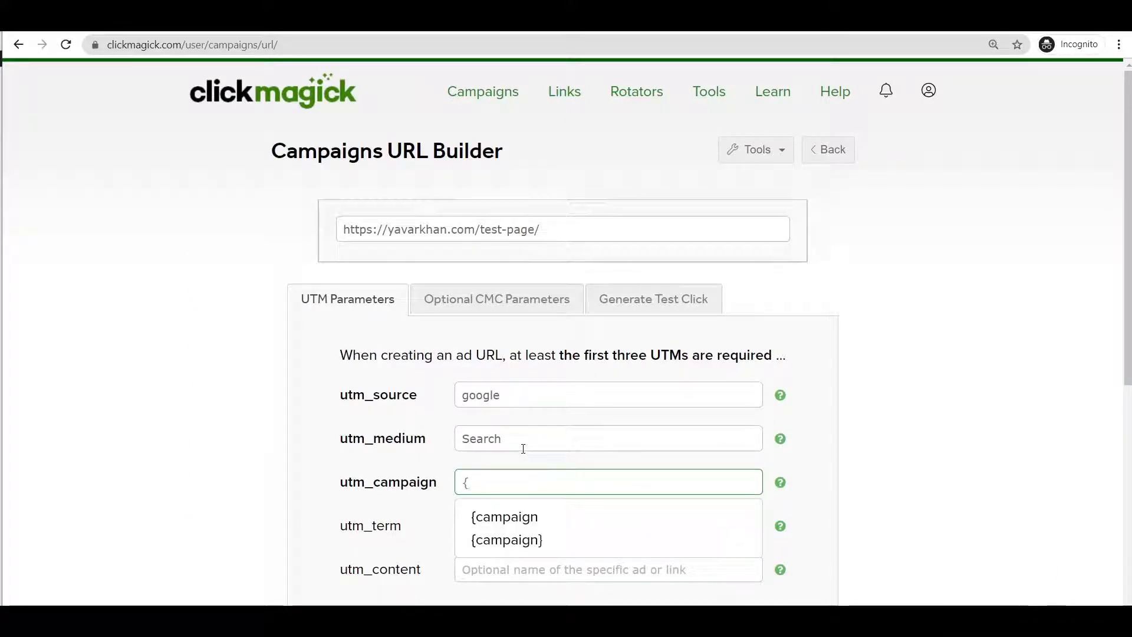
click(505, 539)
key(Tab)
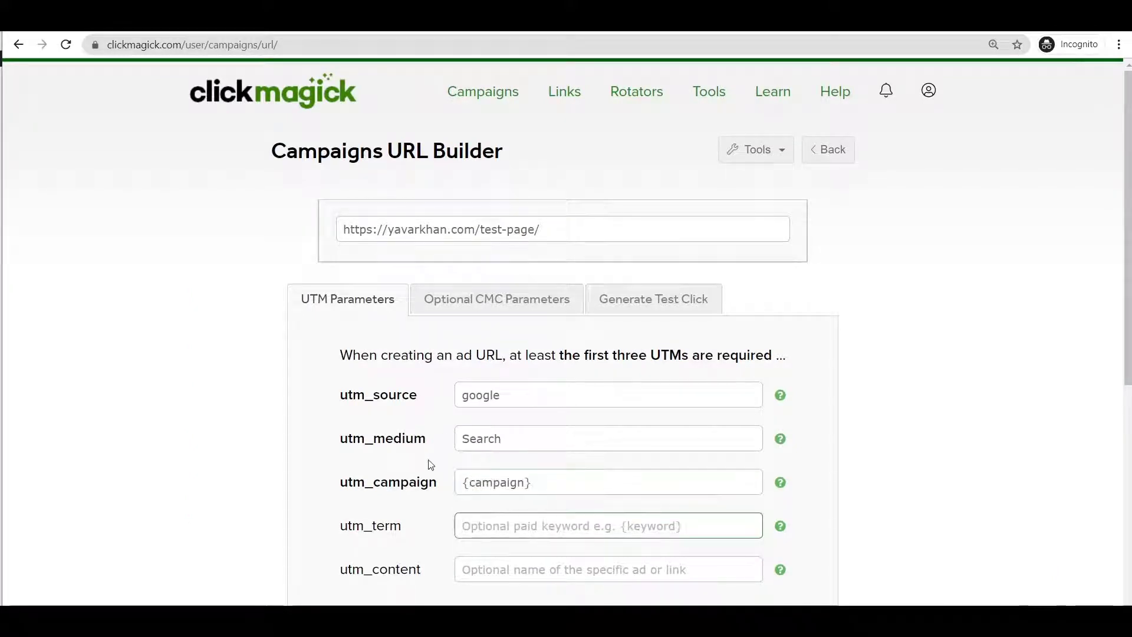
text({ad)
click(503, 559)
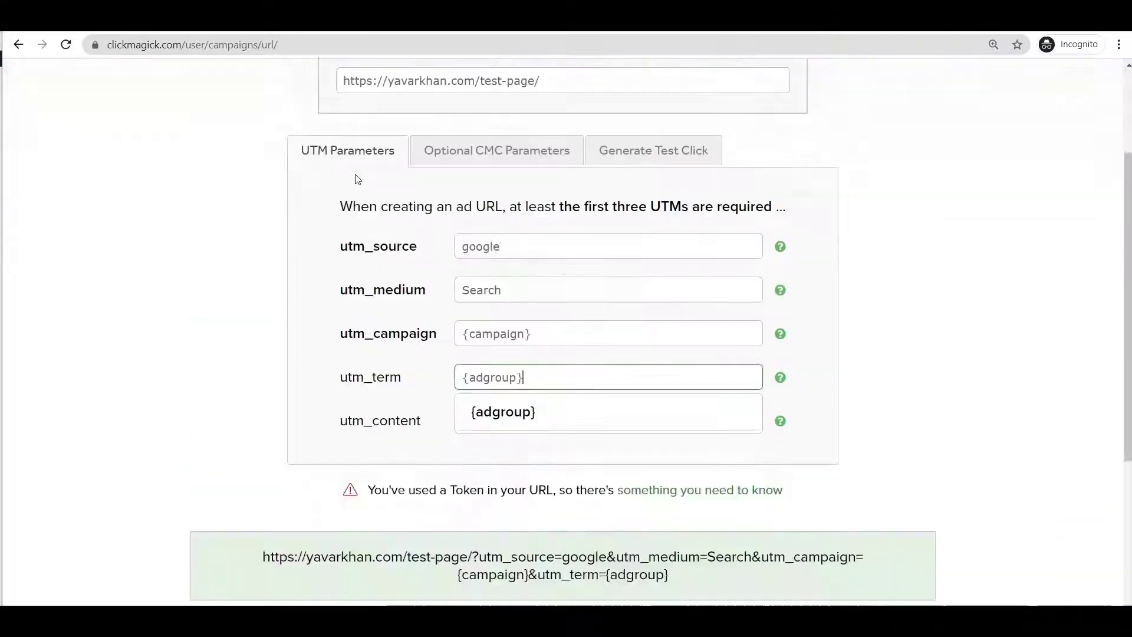
scroll(566, 295, down, 3)
click(521, 275)
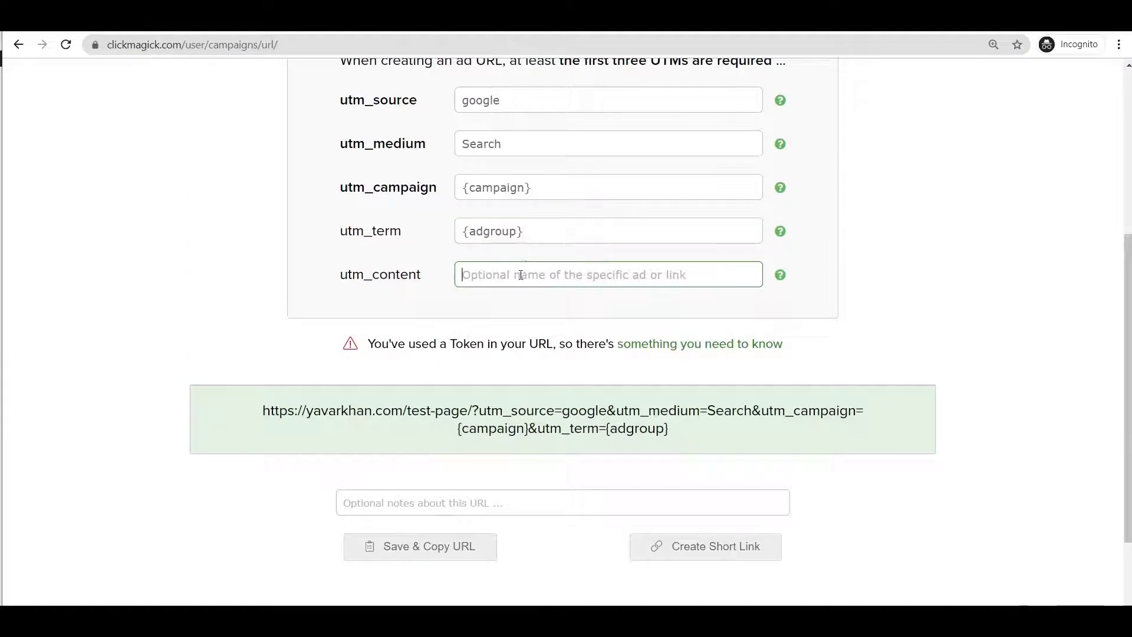
text({ke)
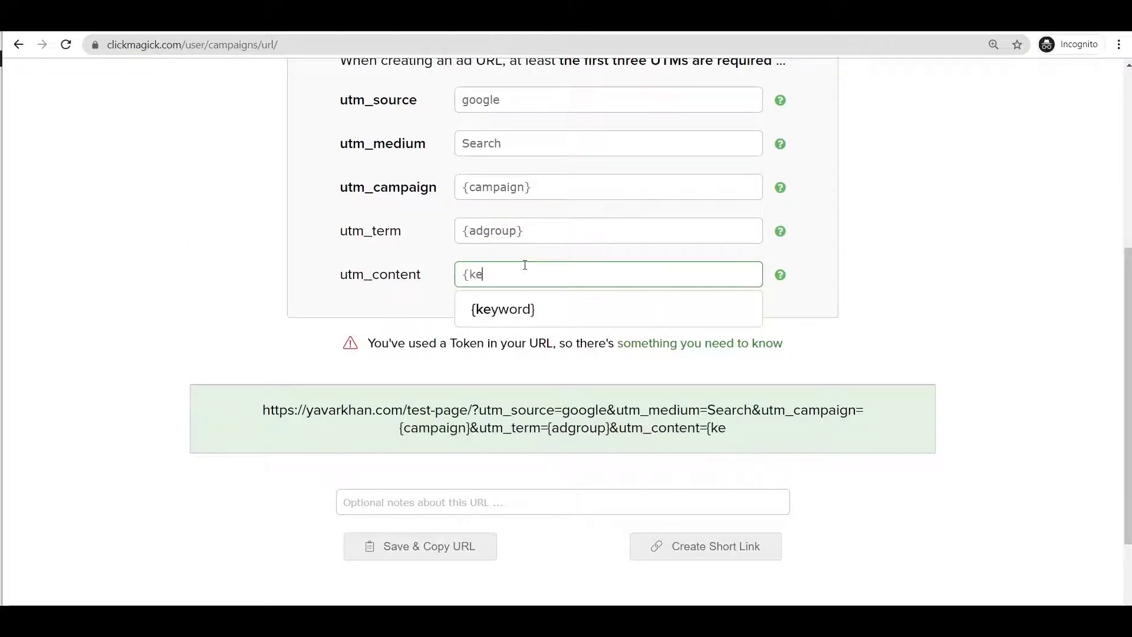
text(yowor)
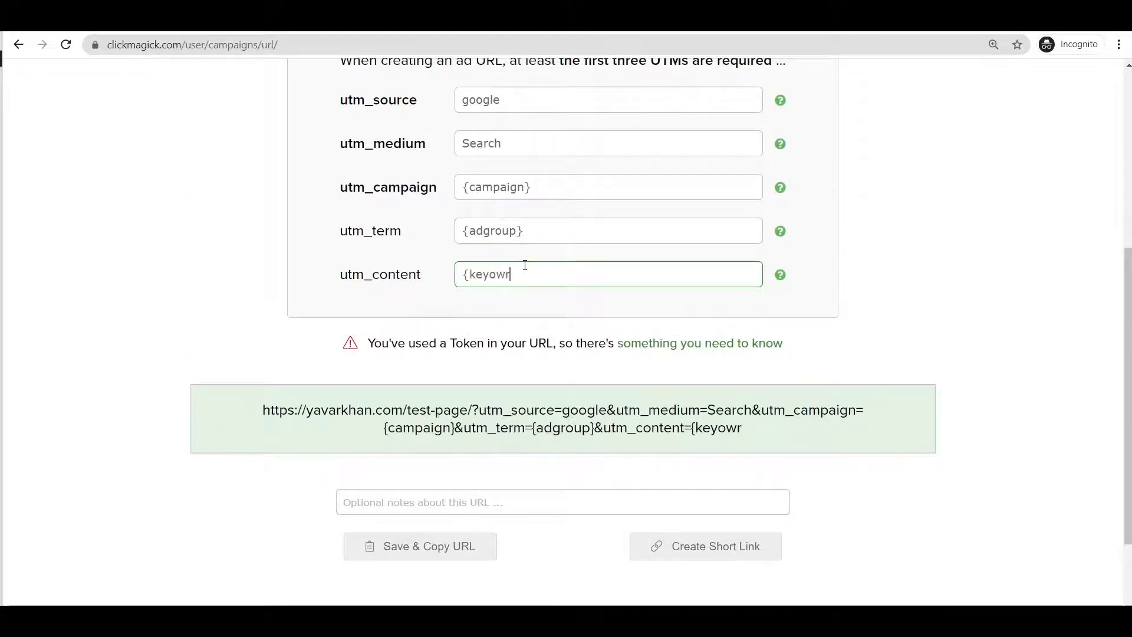
text(d)
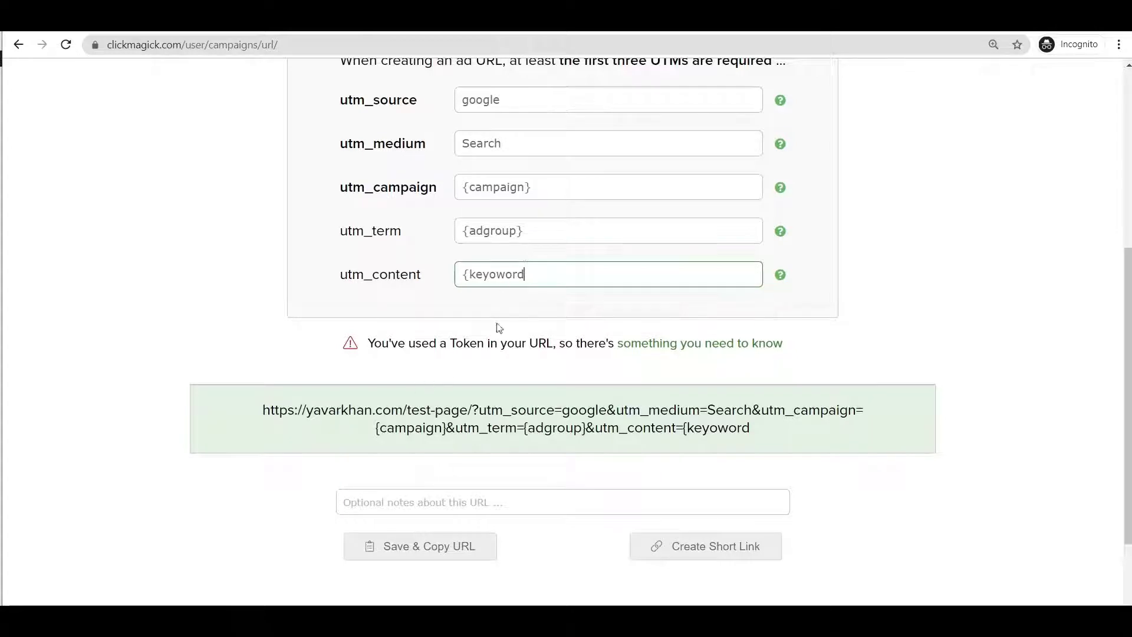
text(})
Add the note 'test' to the URL, then save it and copy it.
click(446, 496)
text(test)
click(457, 549)
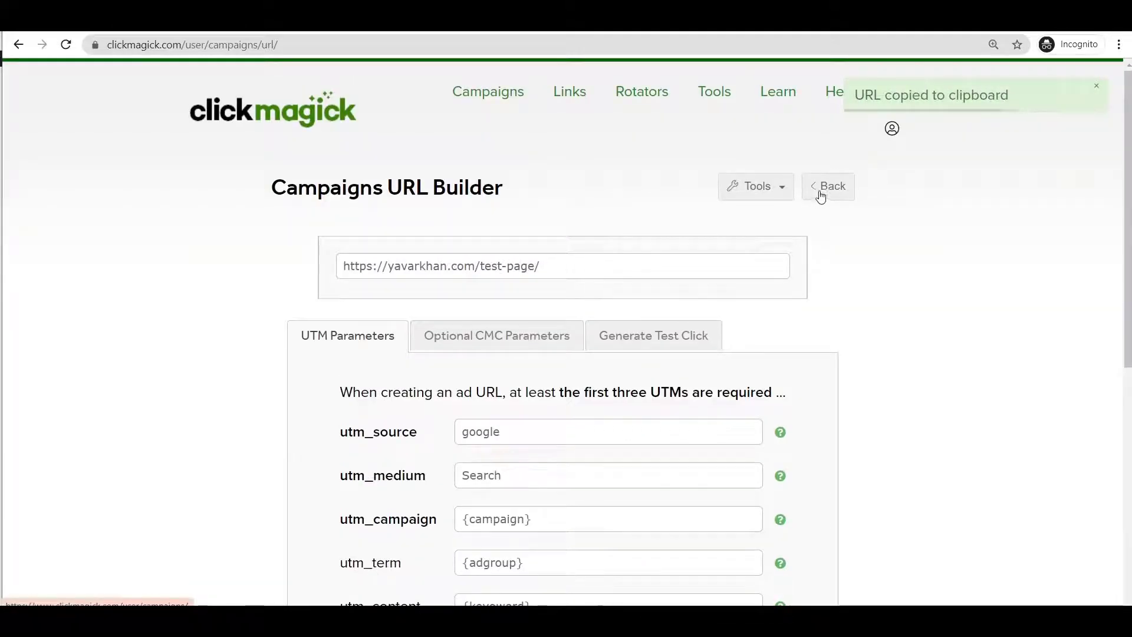
click(755, 186)
Copy the saved test URL from the URL Manager and load it in a new private window.
click(718, 243)
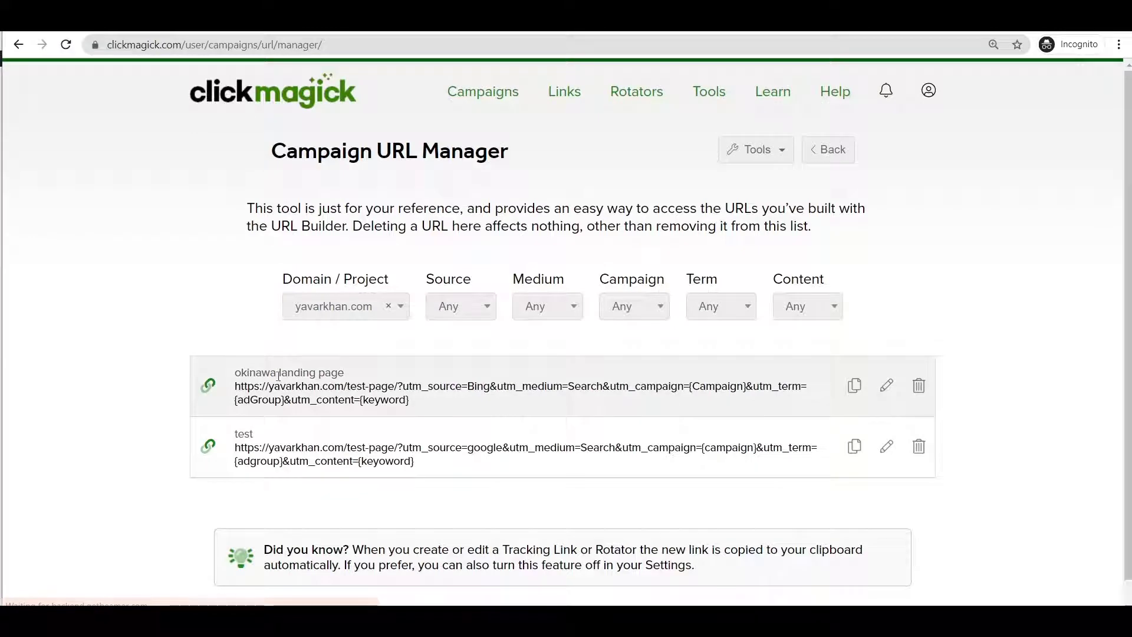
click(853, 446)
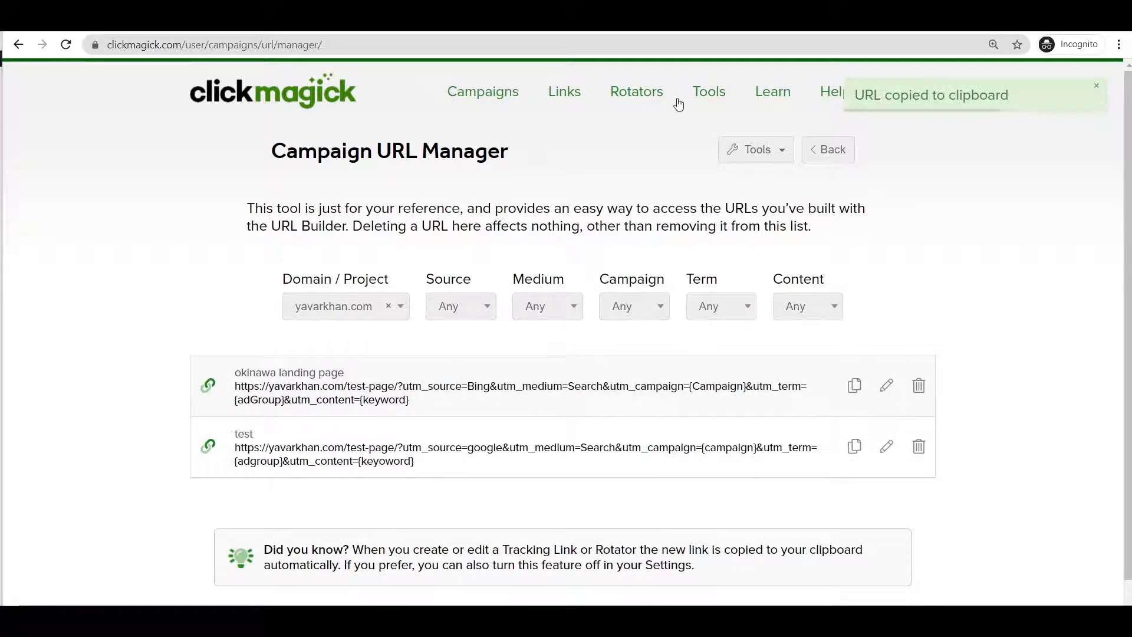
key(ctrl+shift+n)
key(ctrl+v)
key(Return)
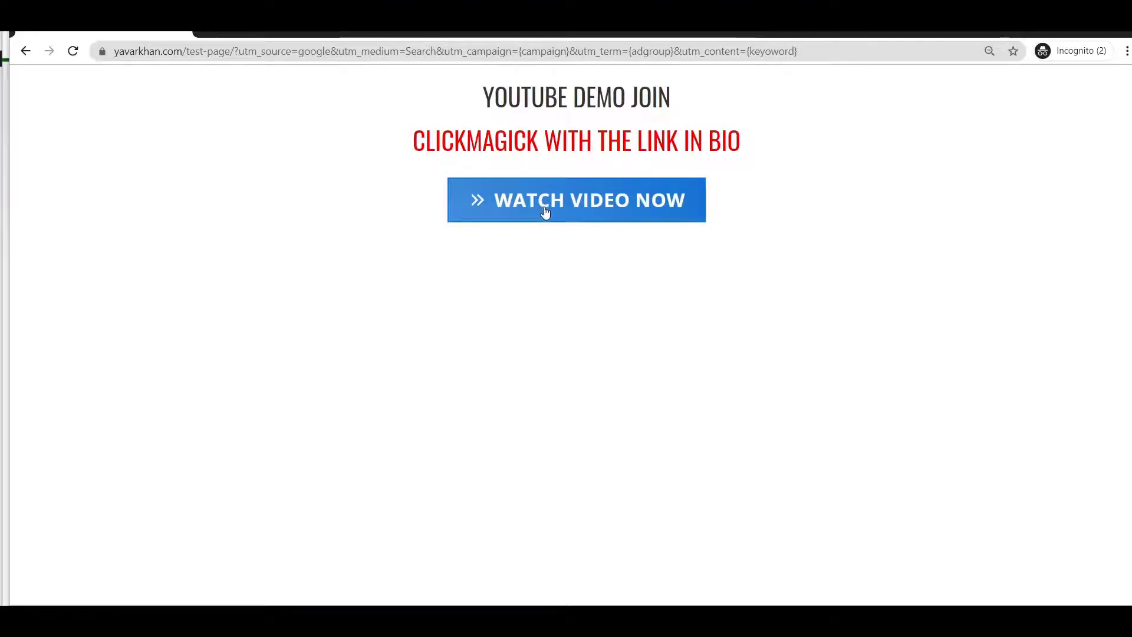
Follow the landing page's WATCH VIDEO NOW button to the Okinawa Flat Belly Tonic sales page.
click(507, 217)
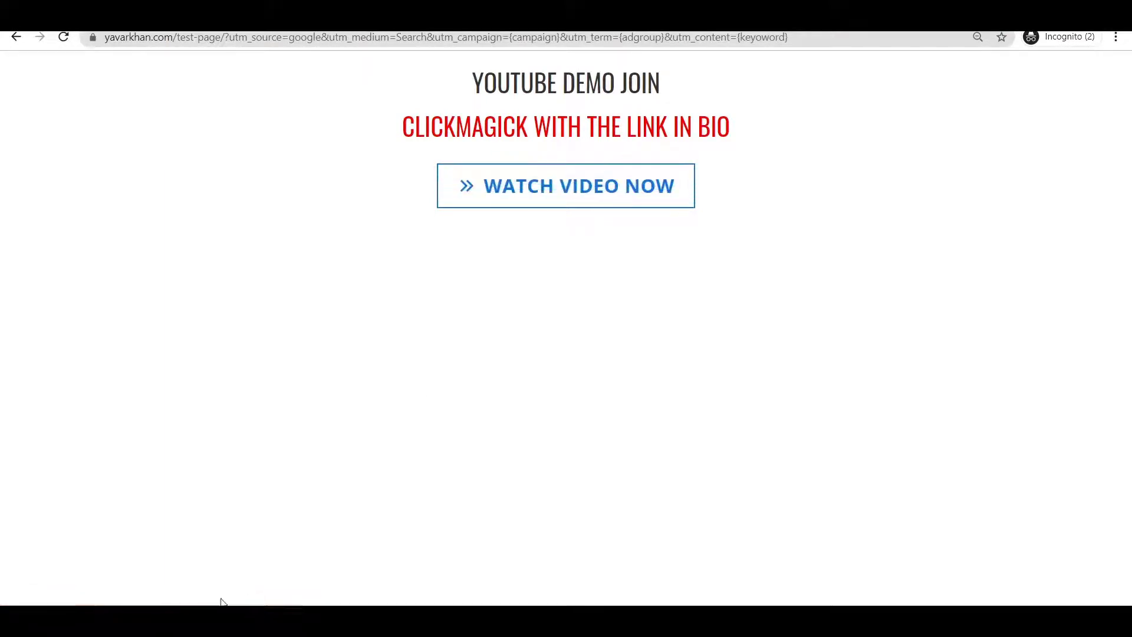
click(567, 196)
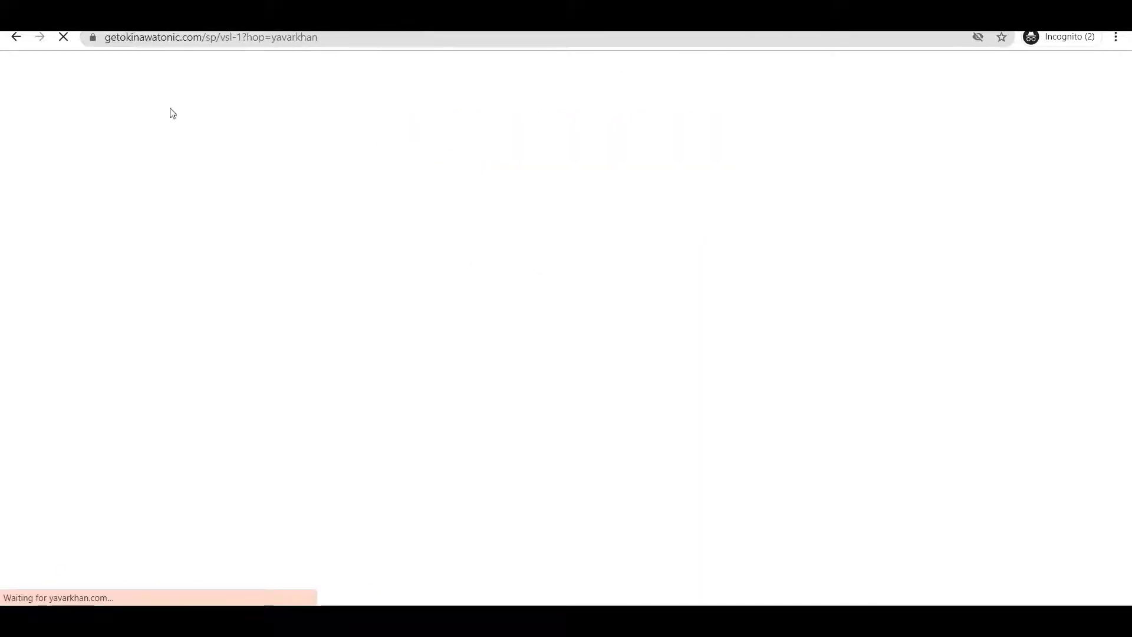
scroll(442, 348, down, 5)
Order the 6 BOTTLE package on the Okinawa offer page.
click(63, 37)
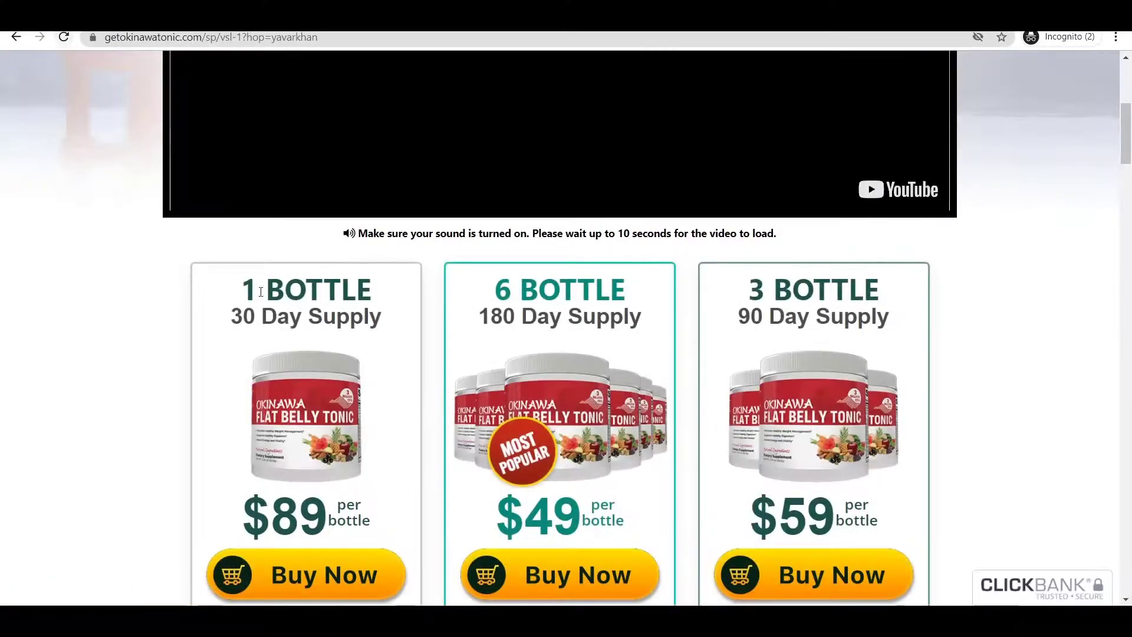
scroll(542, 459, down, 3)
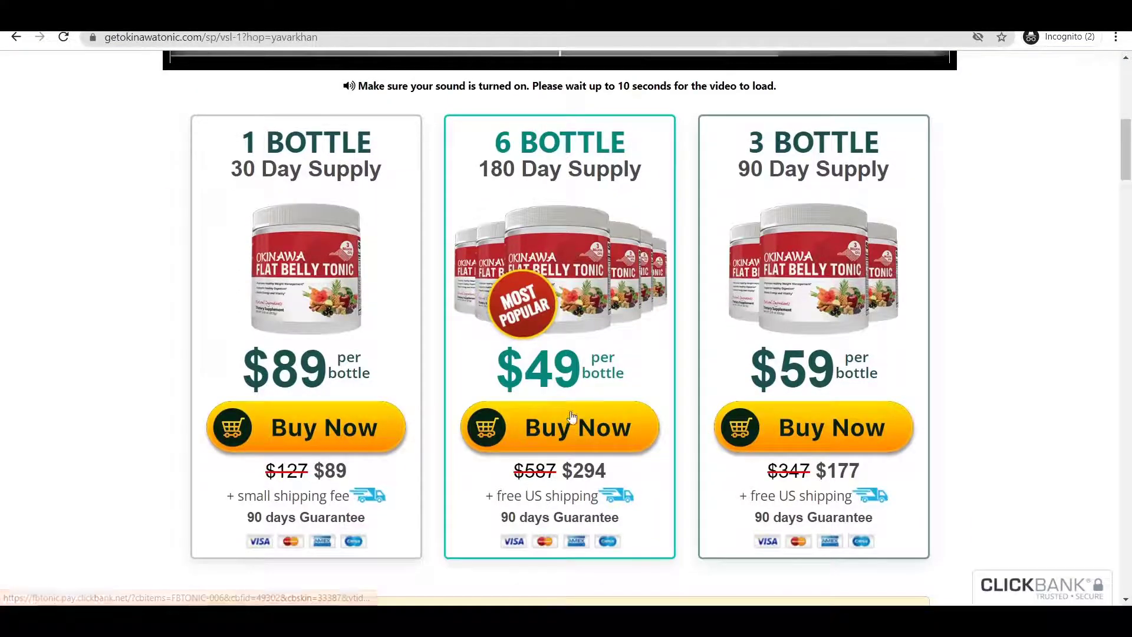
click(524, 374)
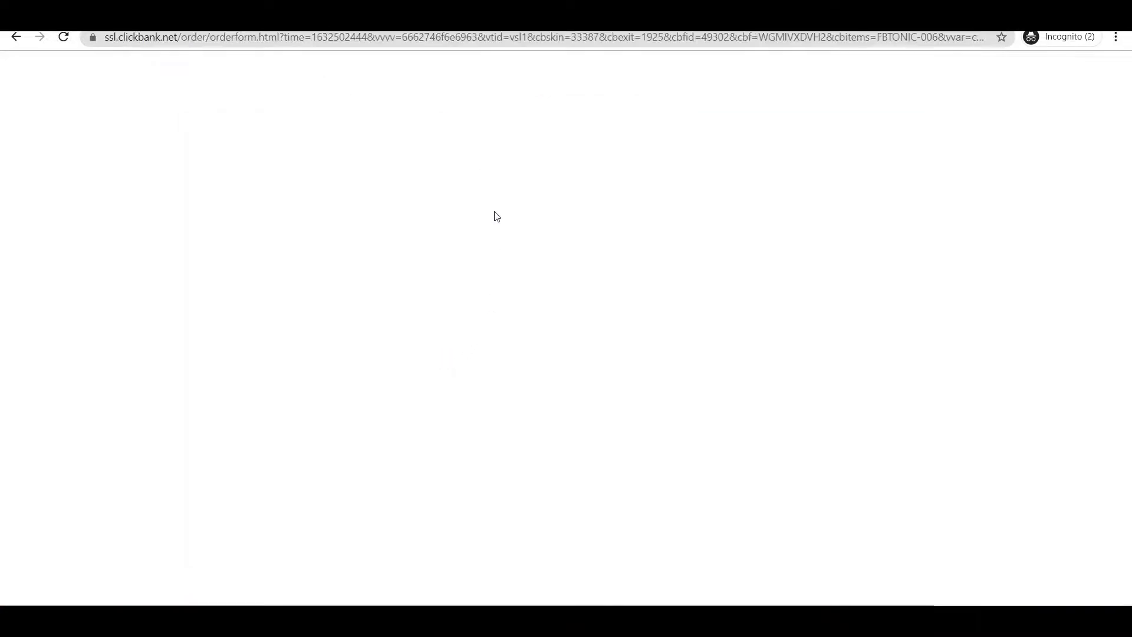
Check the affiliate id on the ClickBank order form, then return to ClickMagick's Campaigns dashboard.
scroll(501, 218, down, 15)
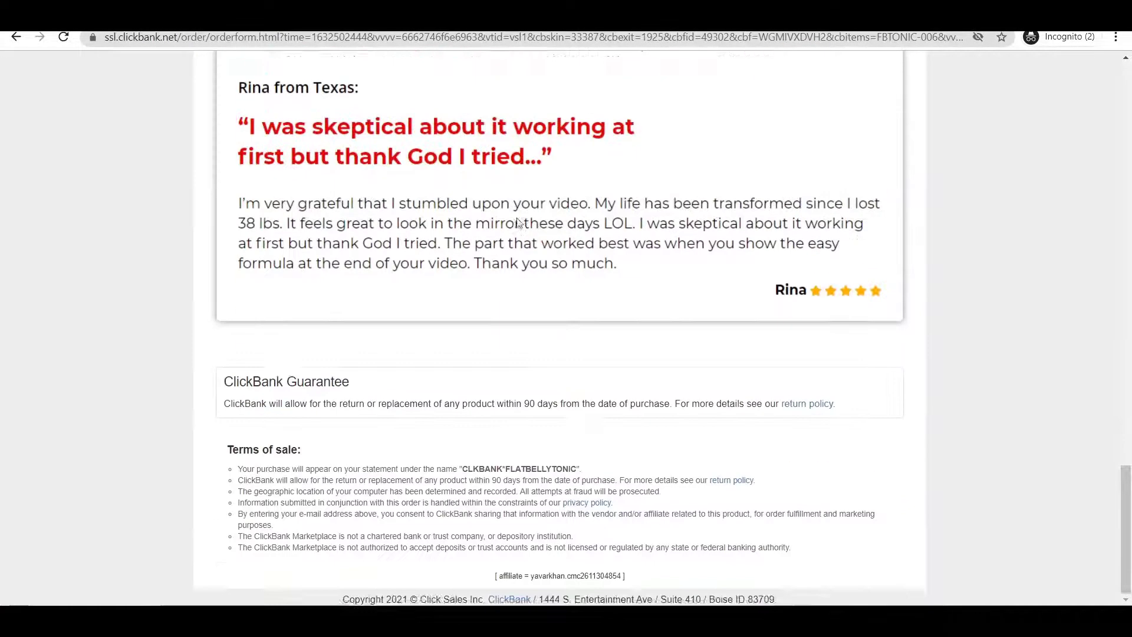
scroll(637, 591, up, 3)
scroll(557, 562, down, 4)
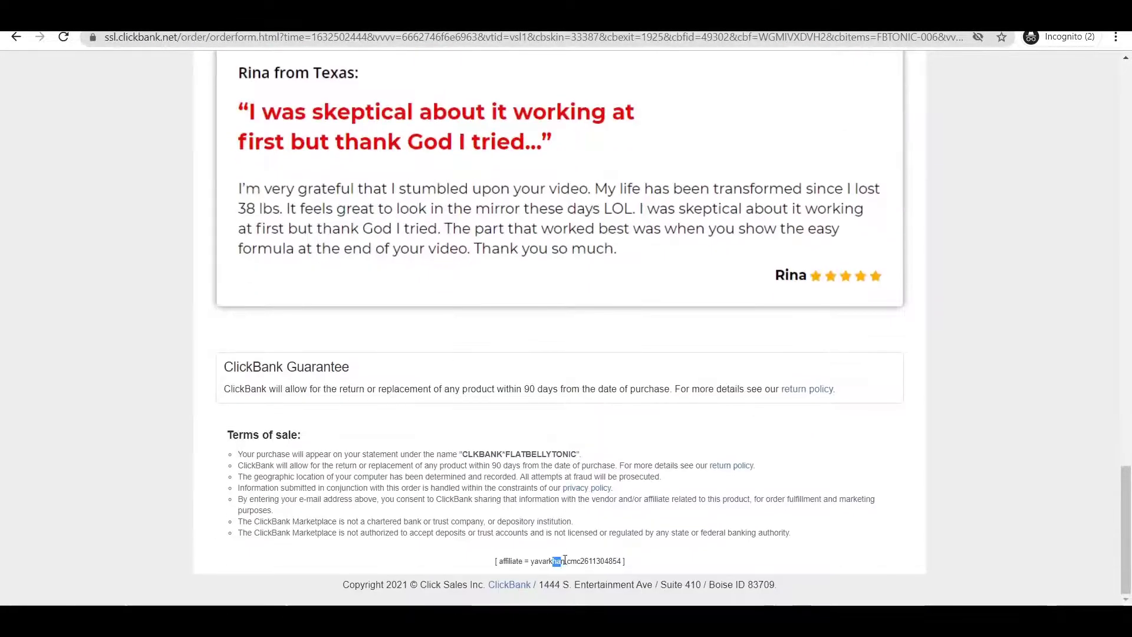
drag(565, 560, 627, 561)
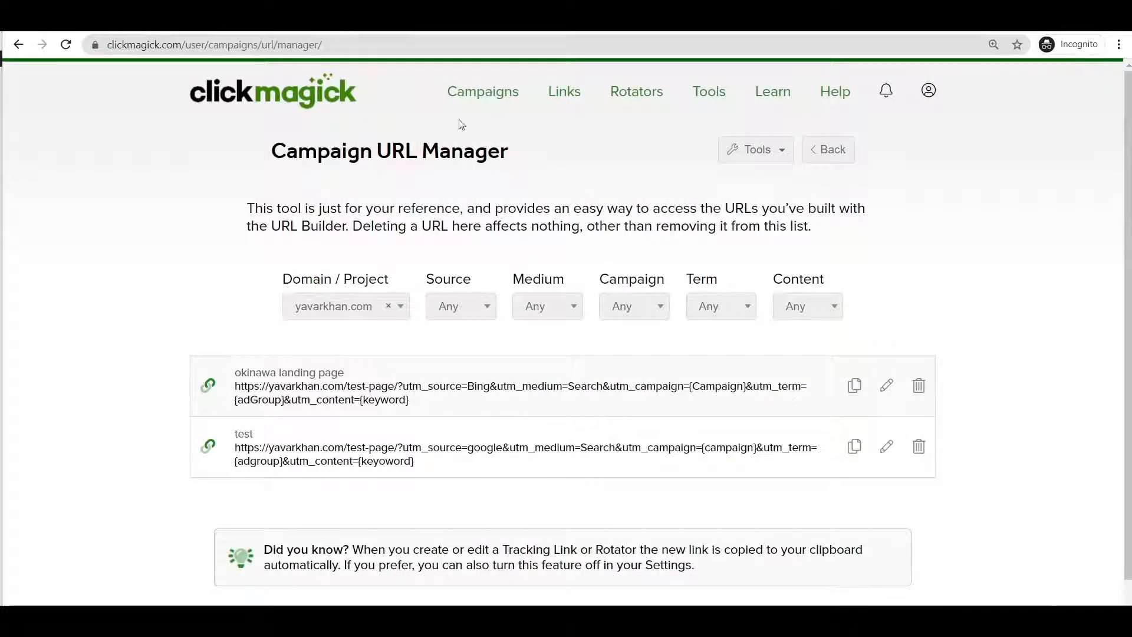
click(514, 92)
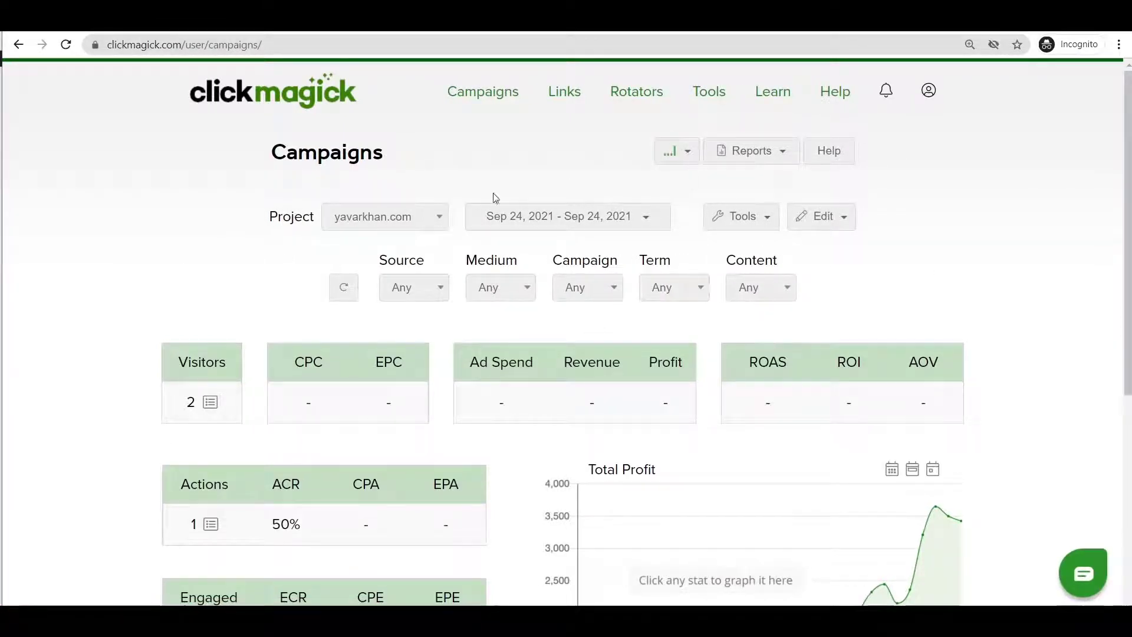
Paste the campaign URL into the address bar and correct {keyoword} to {keyword}.
scroll(358, 228, down, 5)
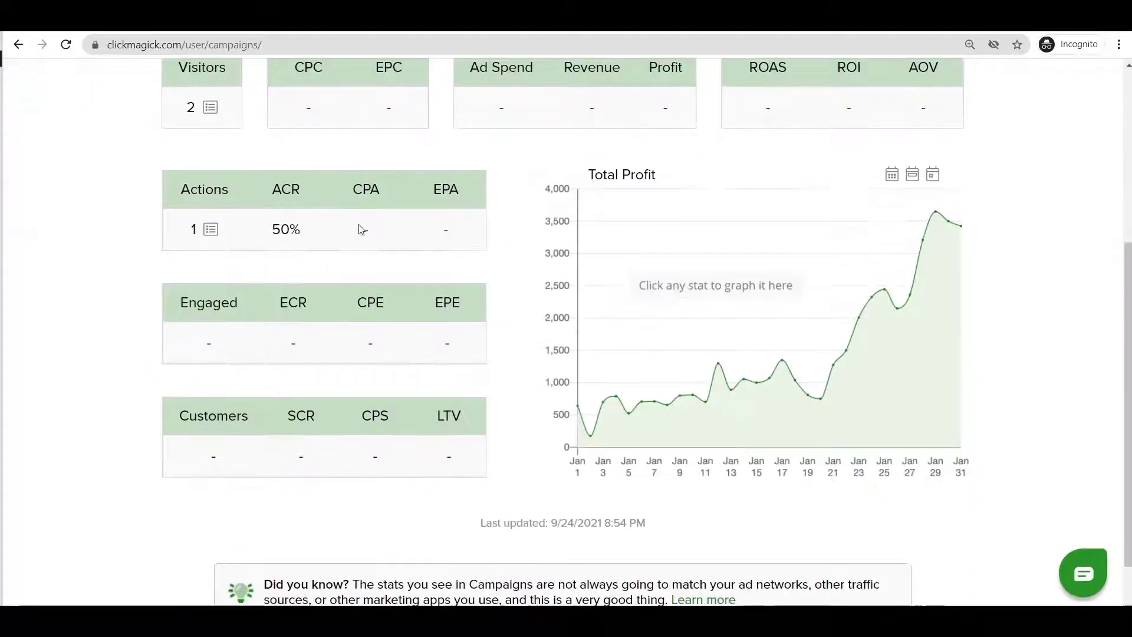
scroll(384, 279, up, 5)
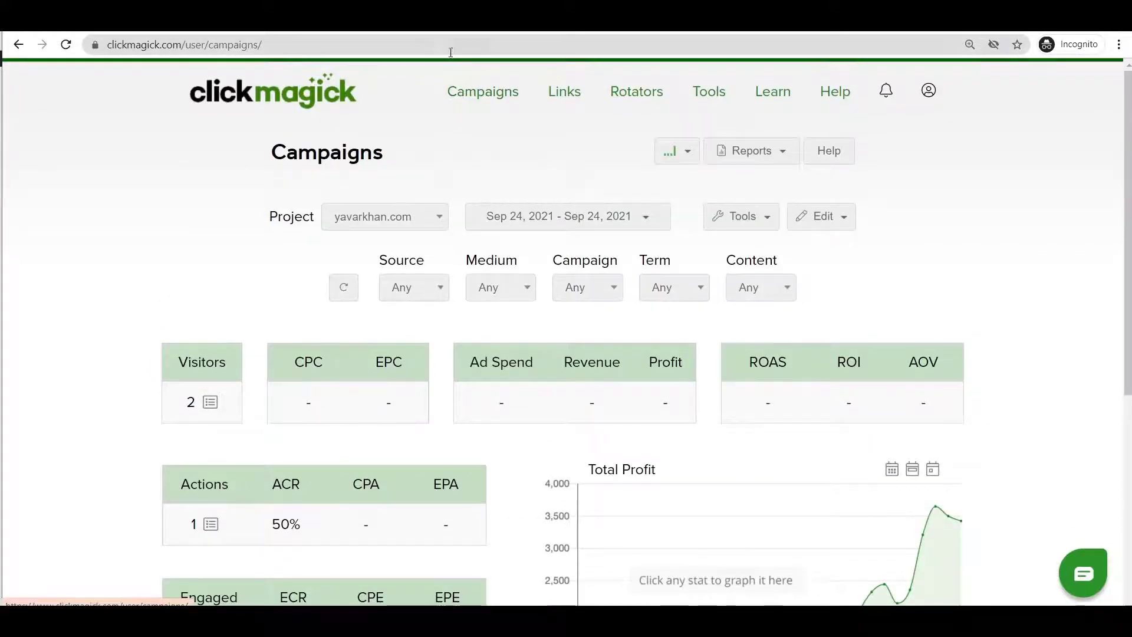
click(383, 44)
key(ctrl+v)
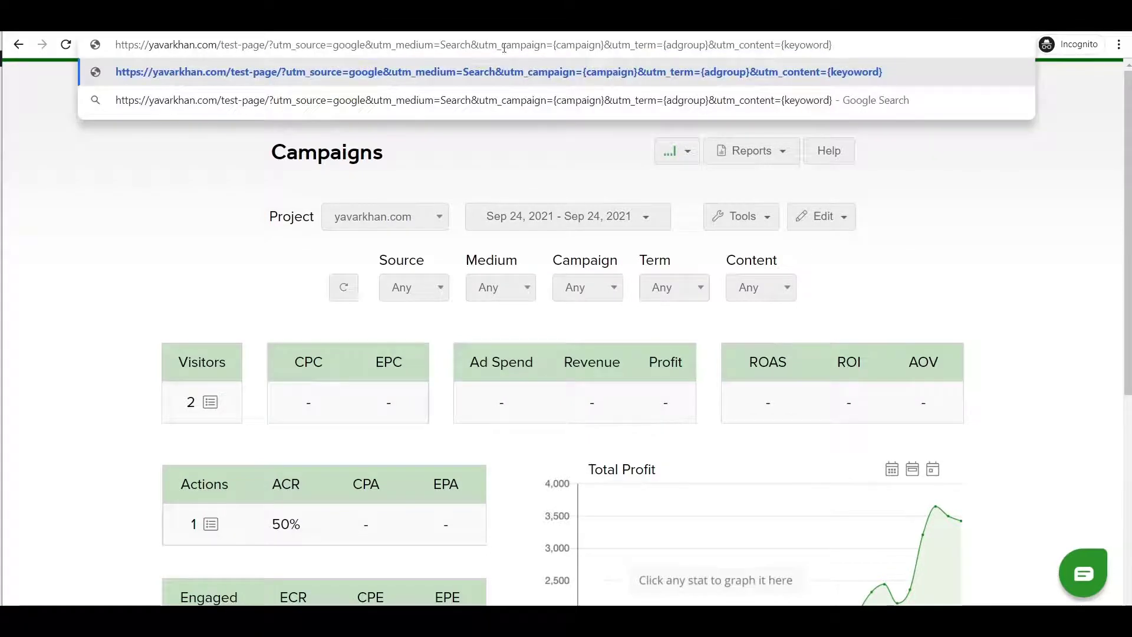
drag(487, 46, 882, 45)
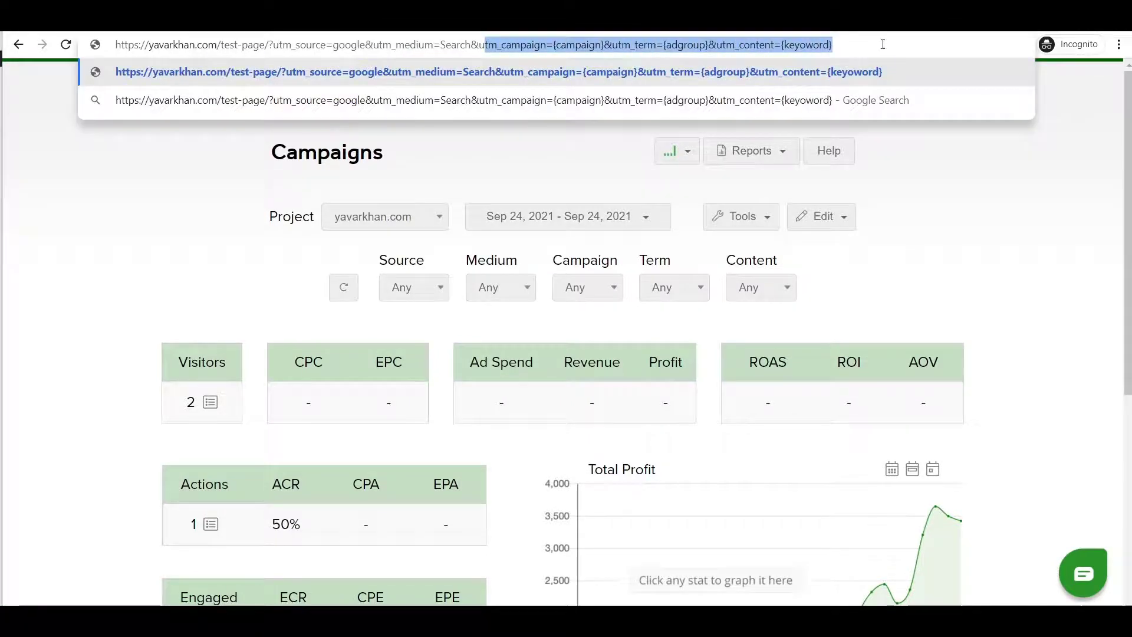
click(790, 46)
click(799, 44)
key(Delete)
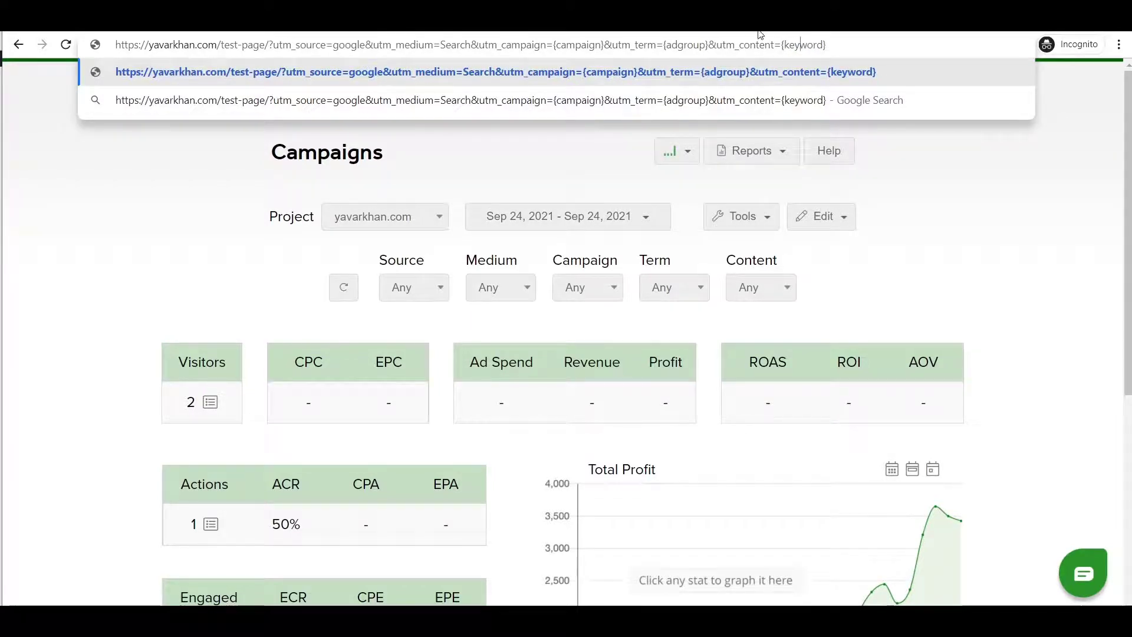
drag(782, 45, 881, 42)
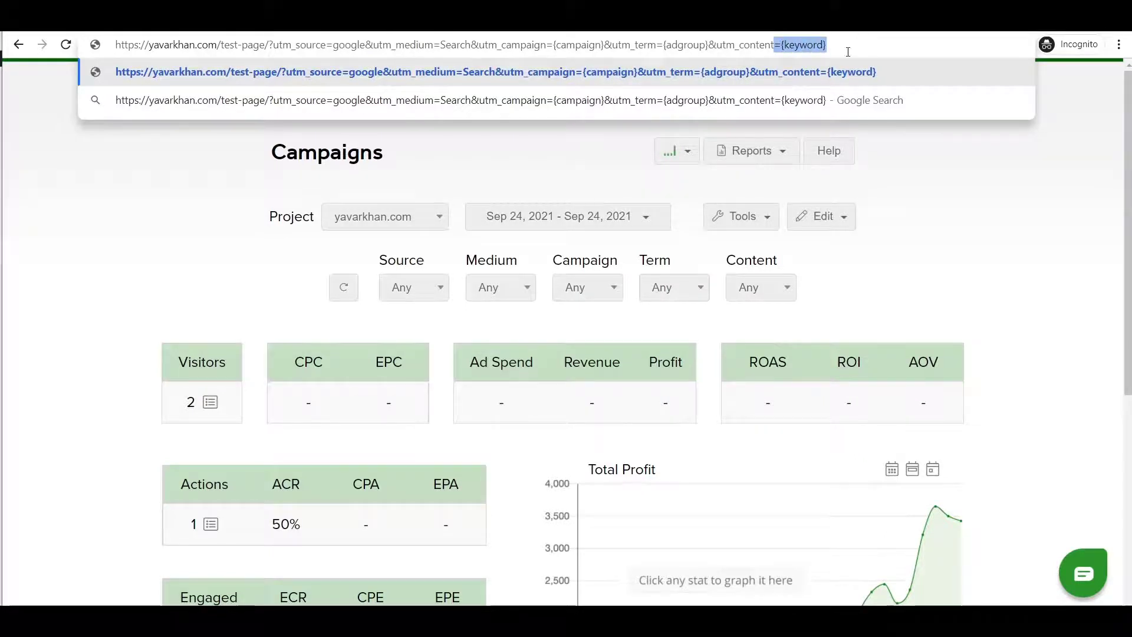
click(543, 194)
click(761, 154)
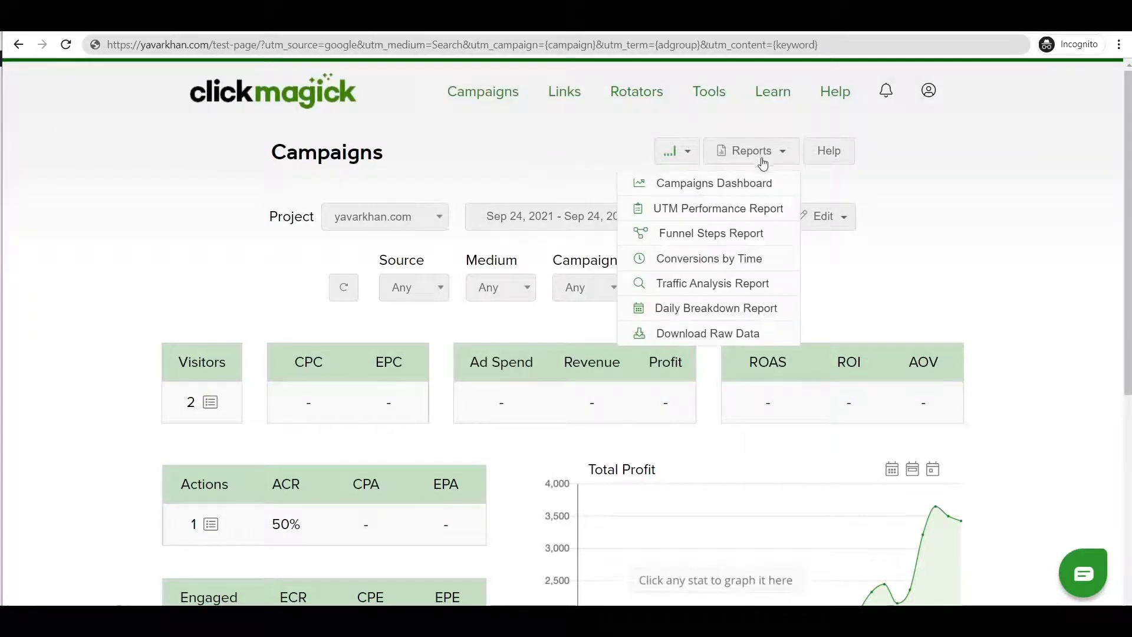
View the UTM Performance report by Content, showing 'youtube' with 1 action at 100% ACR.
click(764, 208)
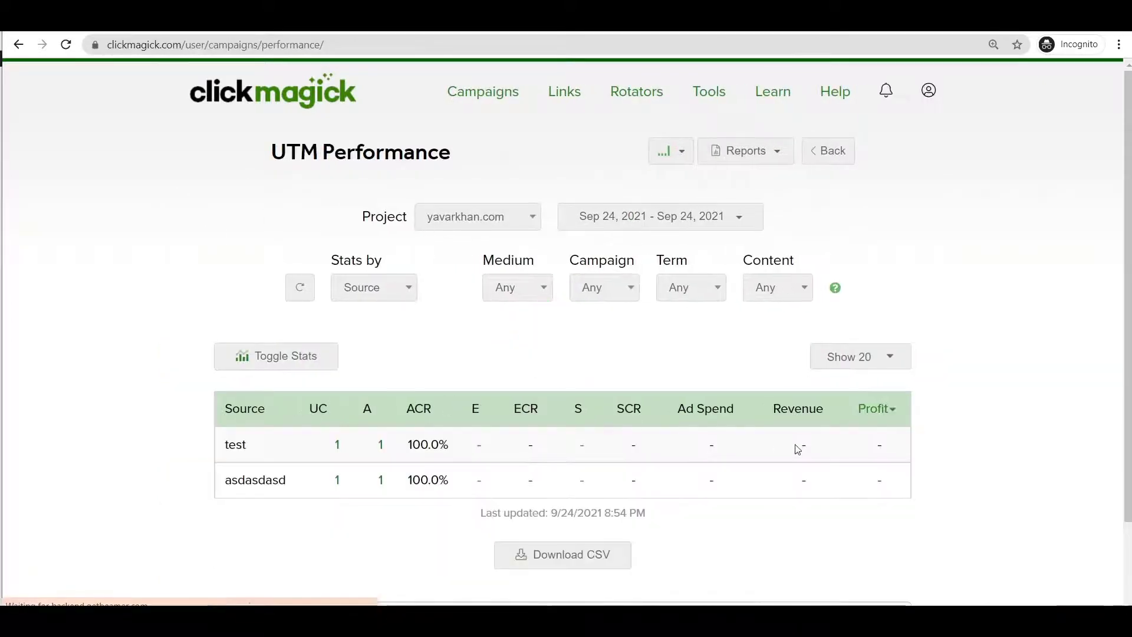
drag(217, 486, 287, 480)
click(379, 302)
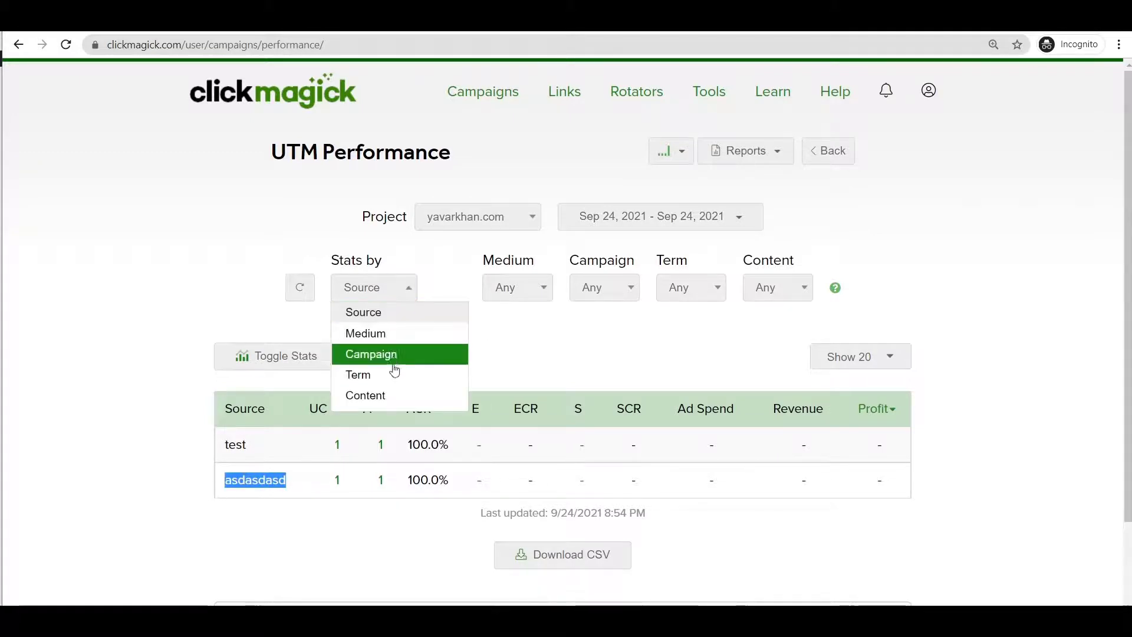
click(391, 395)
drag(231, 447, 904, 434)
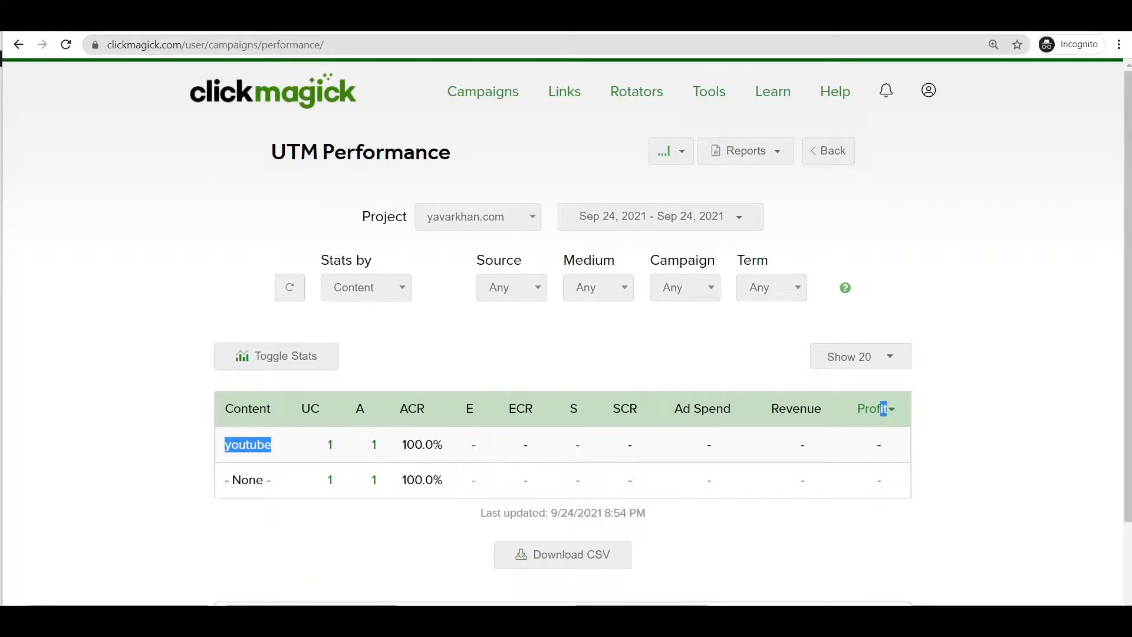
click(311, 102)
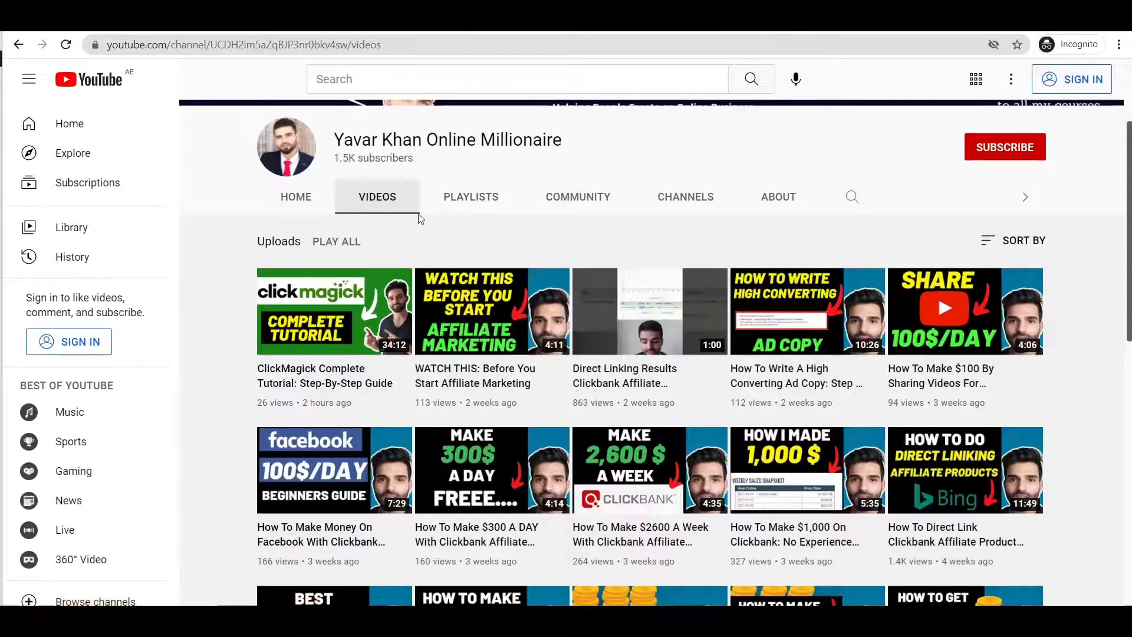
Show the YouTube channel's Playlists page with the Clickmagick playlist.
click(471, 197)
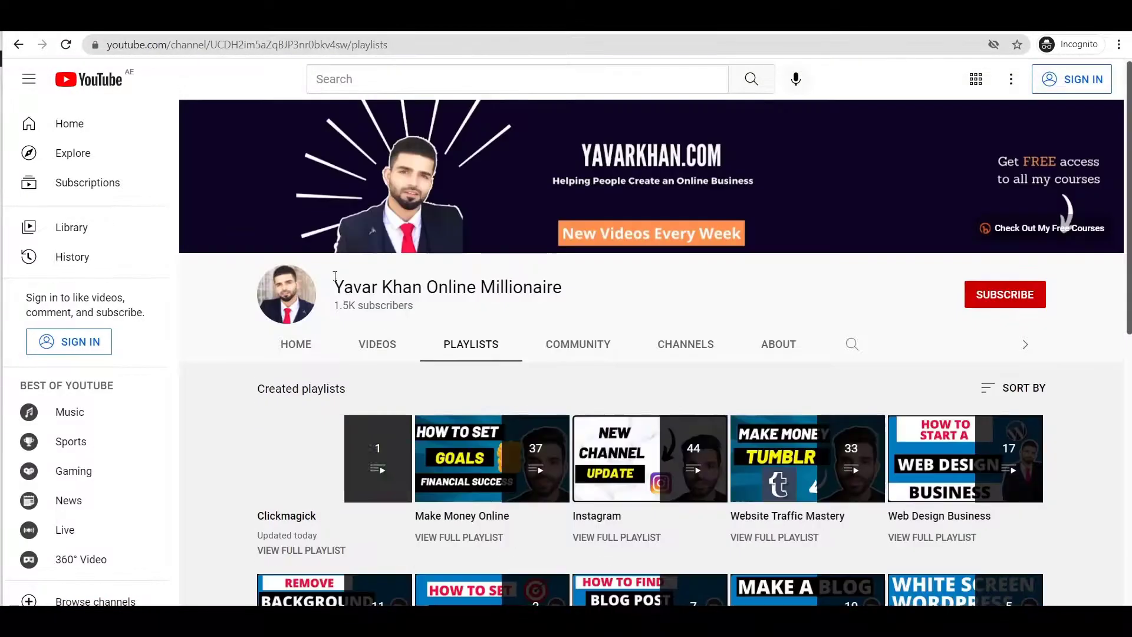